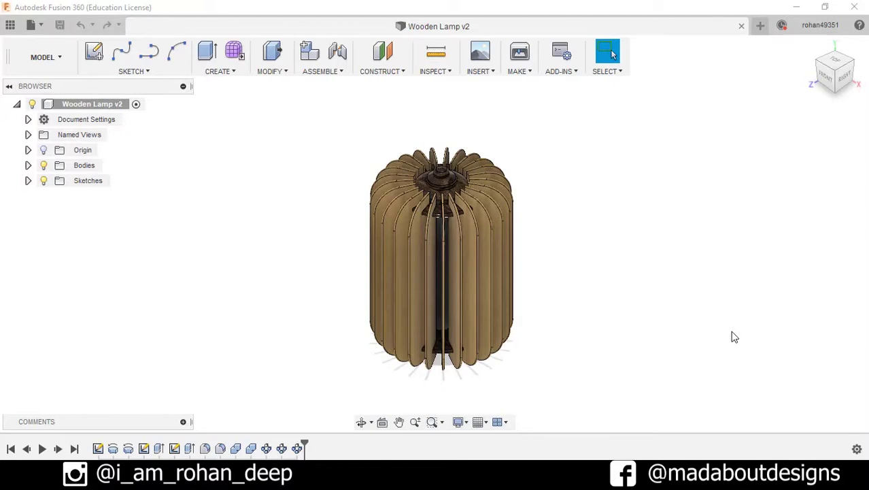
- Start a new empty design and begin a sketch on the front origin plane
{"action": "middle_click_drag", "start_coordinate": [685, 330], "coordinate": [674, 306], "text": "shift"}
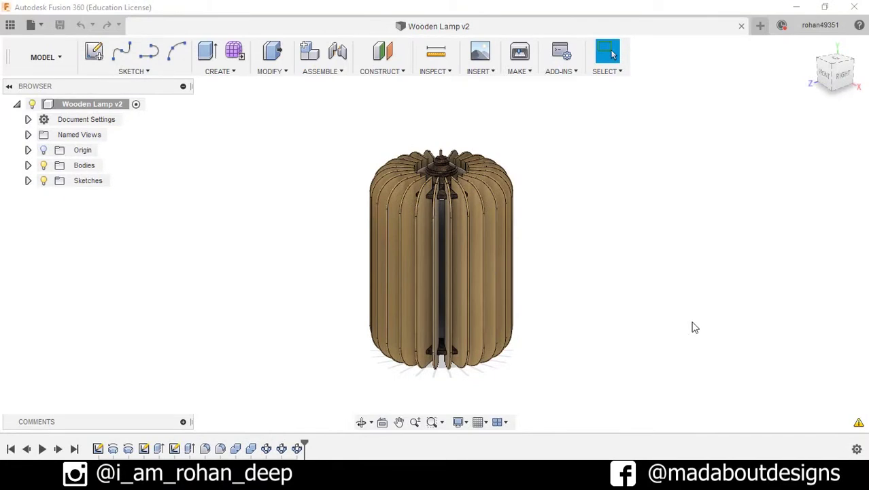
{"action": "left_click", "coordinate": [30, 25]}
{"action": "left_click", "coordinate": [45, 44]}
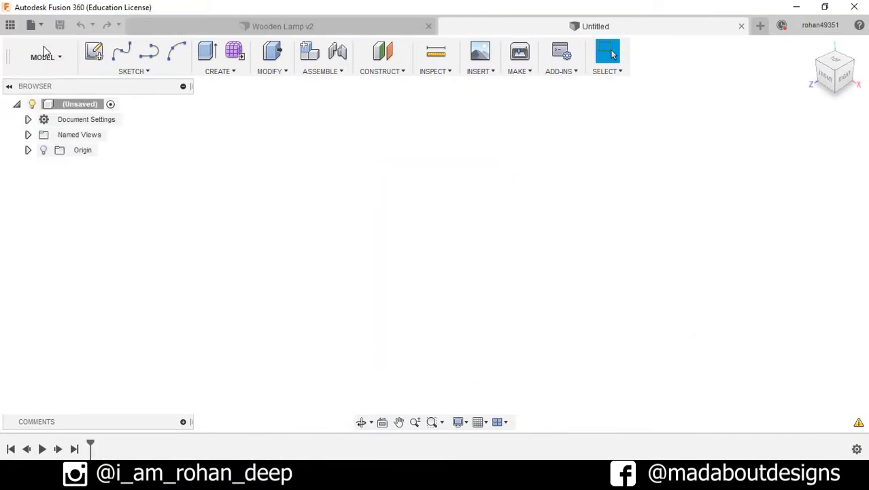
{"action": "left_click", "coordinate": [98, 56]}
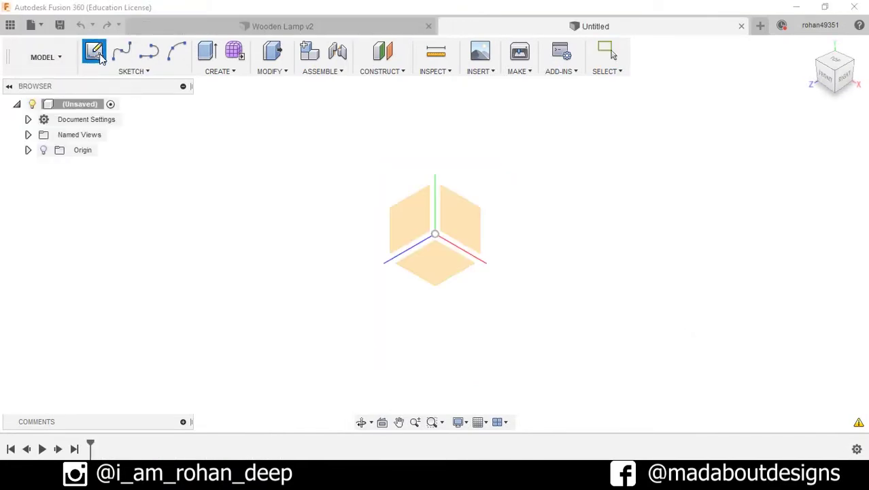
{"action": "left_click", "coordinate": [459, 208]}
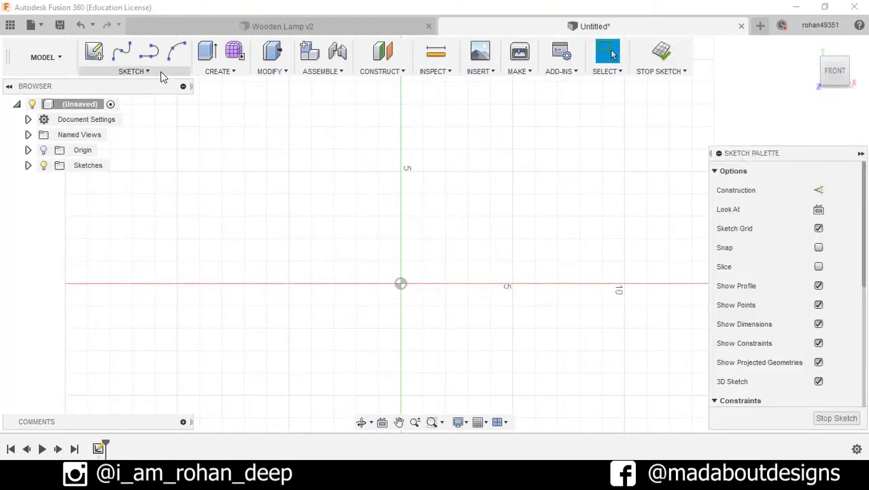
- Draw a 5 by 0.5 cm two-point rectangle with its corner on the vertical axis
{"action": "left_click", "coordinate": [161, 72]}
{"action": "mouse_move", "coordinate": [168, 119]}
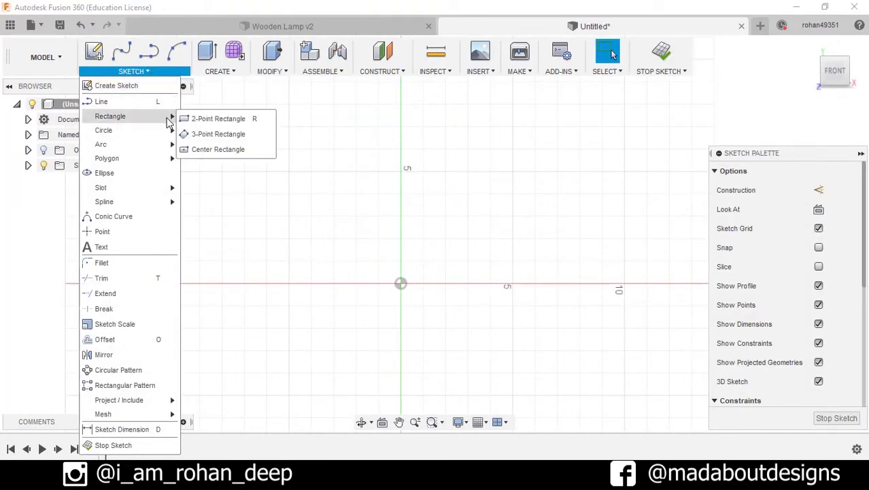
{"action": "left_click", "coordinate": [228, 117]}
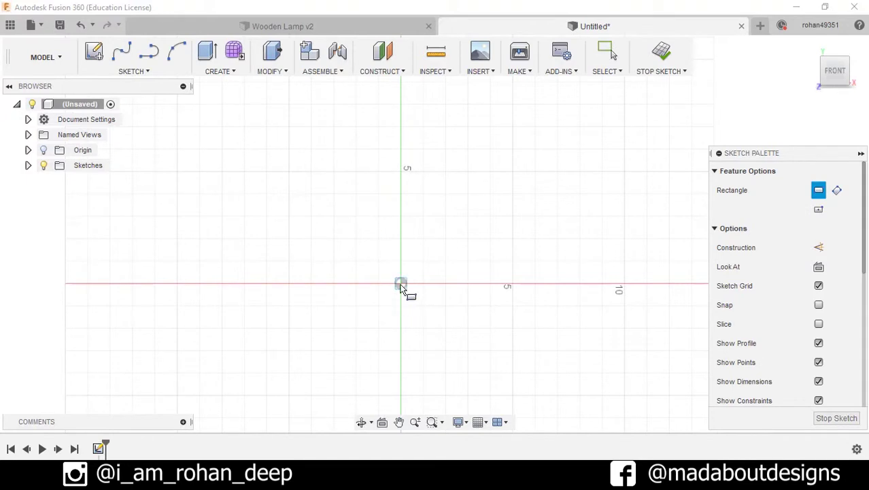
{"action": "left_click", "coordinate": [400, 164]}
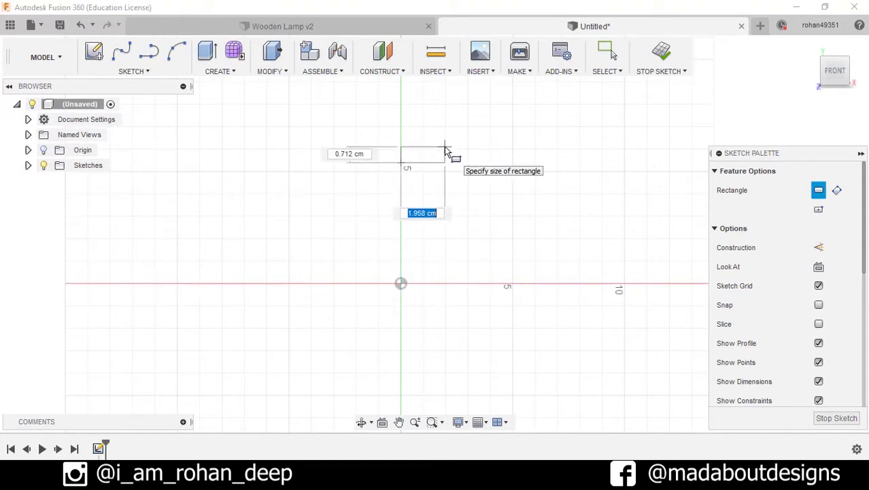
{"action": "type", "text": "5"}
{"action": "key", "text": "Tab"}
{"action": "type", "text": ".5"}
{"action": "key", "text": "Tab"}
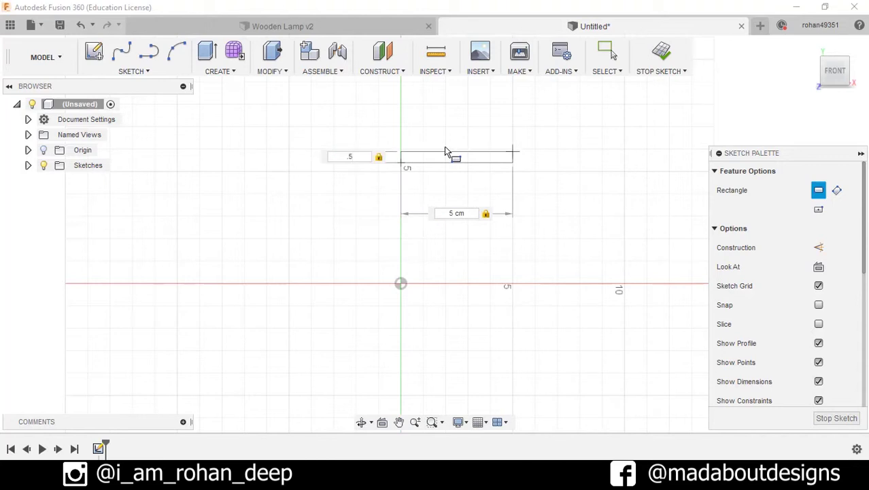
{"action": "key", "text": "Return"}
{"action": "key", "text": "Escape"}
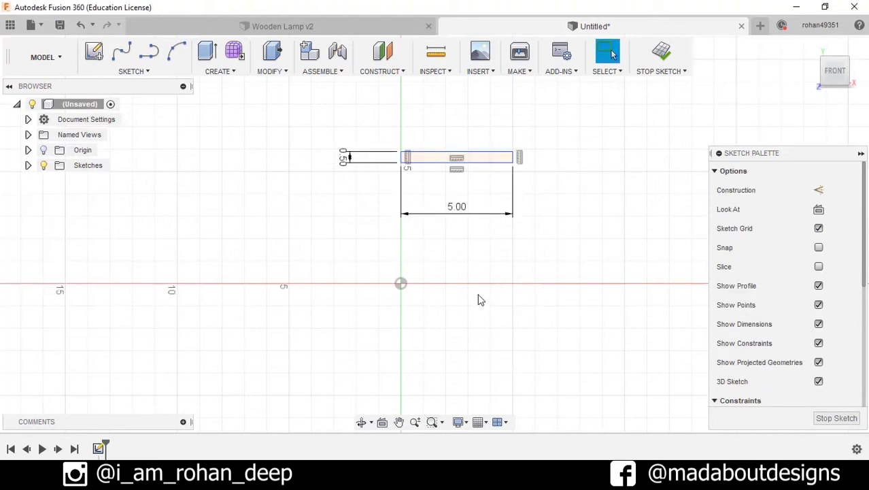
{"action": "scroll", "coordinate": [478, 299], "scroll_direction": "up", "scroll_amount": 1}
- Draw a horizontal line from the origin and make it construction geometry
{"action": "left_click", "coordinate": [149, 51]}
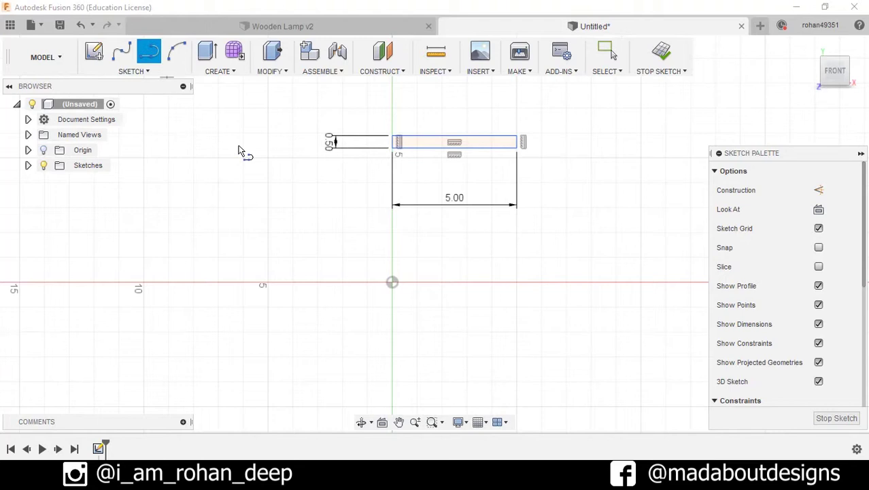
{"action": "left_click", "coordinate": [393, 283]}
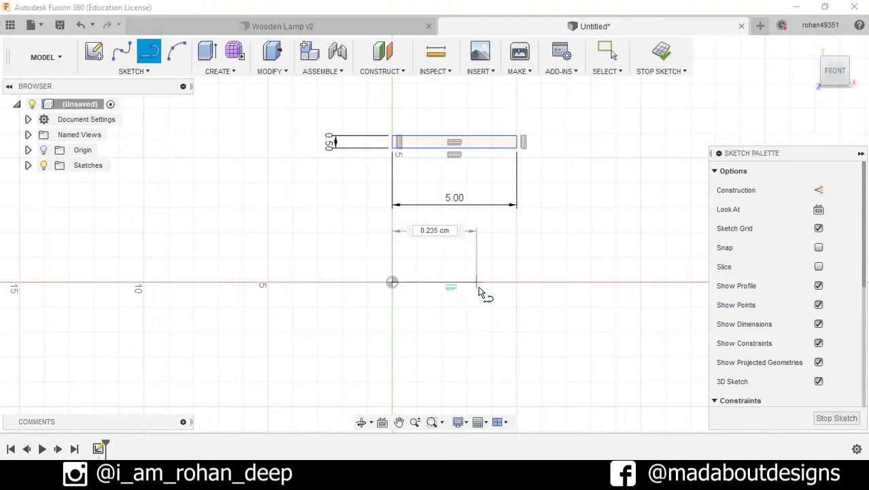
{"action": "left_click", "coordinate": [482, 283]}
{"action": "key", "text": "Escape"}
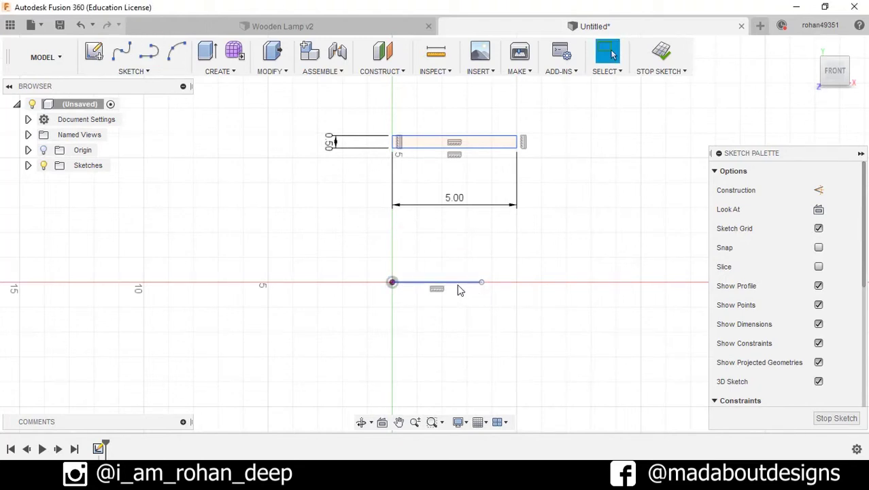
{"action": "left_click", "coordinate": [820, 191]}
{"action": "left_click", "coordinate": [663, 236]}
{"action": "scroll", "coordinate": [656, 231], "scroll_direction": "down", "scroll_amount": 2}
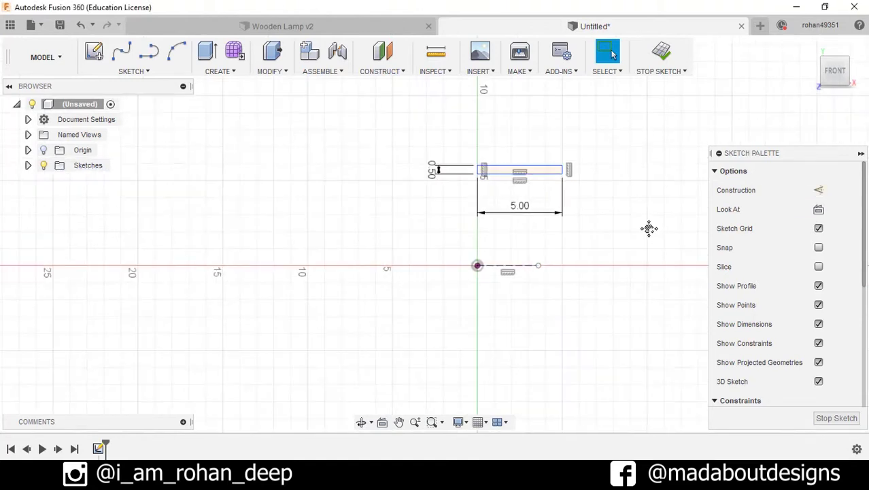
- Dimension the rectangle 9 cm above the construction line
{"action": "left_click", "coordinate": [174, 71]}
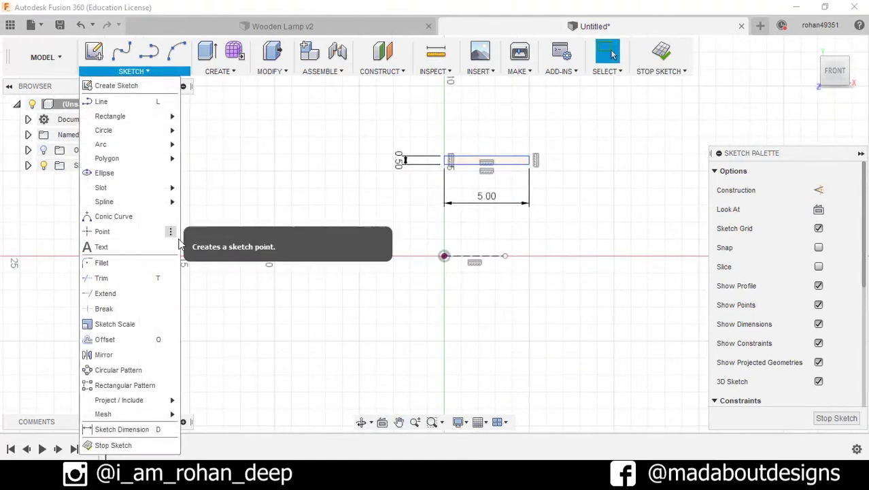
{"action": "left_click", "coordinate": [138, 430]}
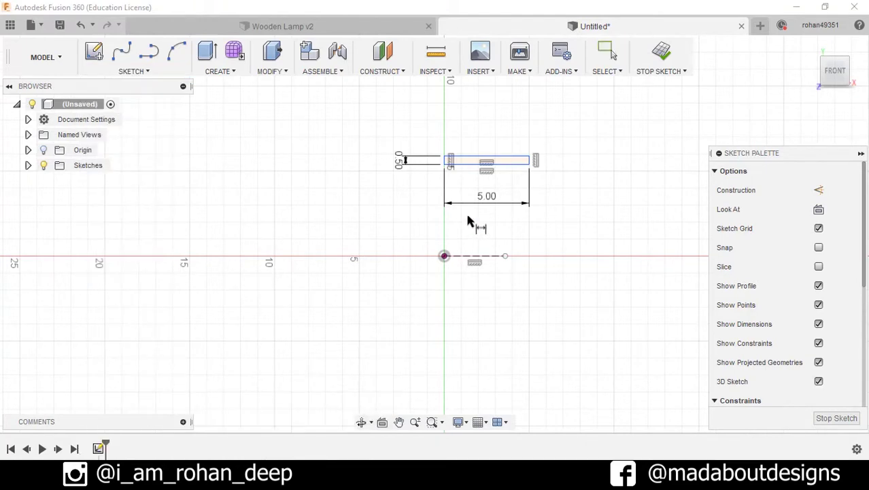
{"action": "scroll", "coordinate": [469, 217], "scroll_direction": "up", "scroll_amount": 2}
{"action": "left_click", "coordinate": [501, 129]}
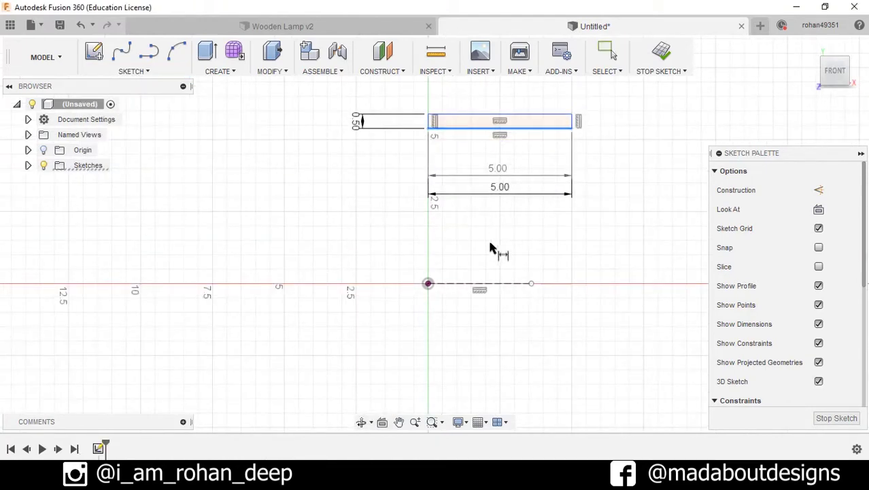
{"action": "left_click", "coordinate": [490, 284]}
{"action": "scroll", "coordinate": [554, 253], "scroll_direction": "down", "scroll_amount": 2}
{"action": "scroll", "coordinate": [554, 253], "scroll_direction": "down", "scroll_amount": 1}
{"action": "middle_click_drag", "start_coordinate": [551, 253], "coordinate": [417, 268]}
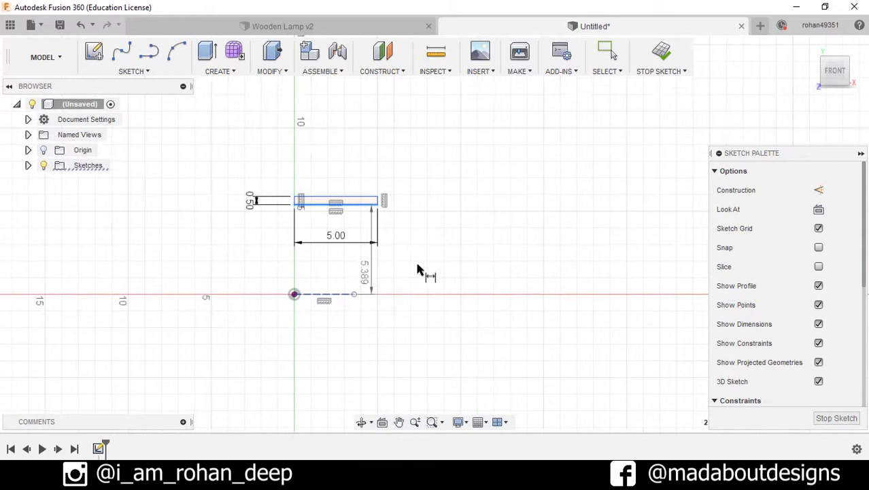
{"action": "left_click", "coordinate": [438, 257]}
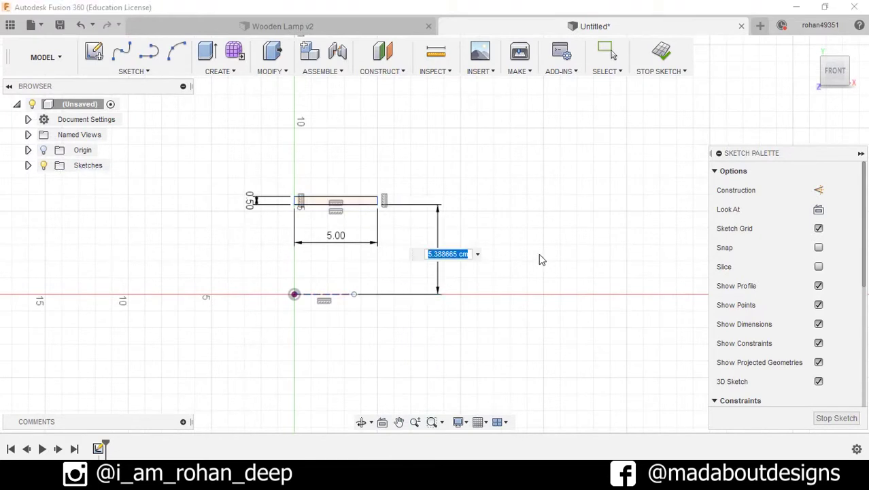
{"action": "type", "text": "9"}
{"action": "key", "text": "Return"}
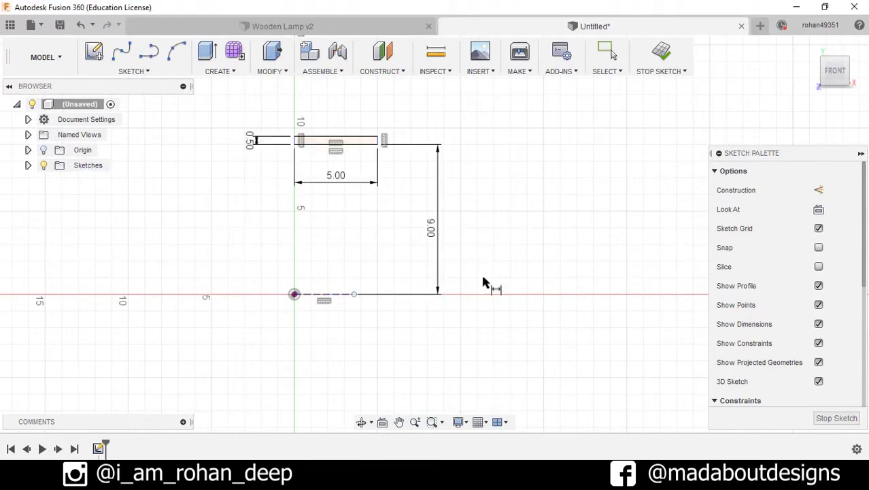
{"action": "scroll", "coordinate": [482, 278], "scroll_direction": "down", "scroll_amount": 2}
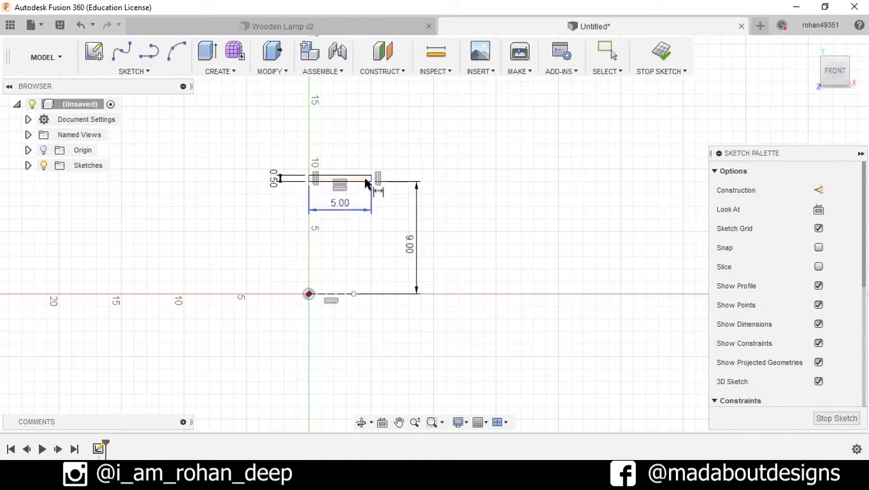
{"action": "scroll", "coordinate": [325, 189], "scroll_direction": "up", "scroll_amount": 2}
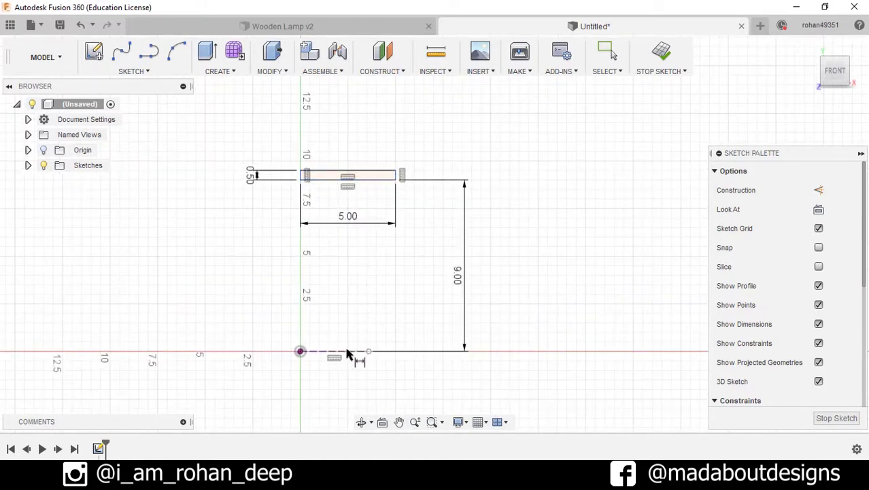
- Mirror the thin rectangle across the dashed construction line
{"action": "left_click", "coordinate": [127, 72]}
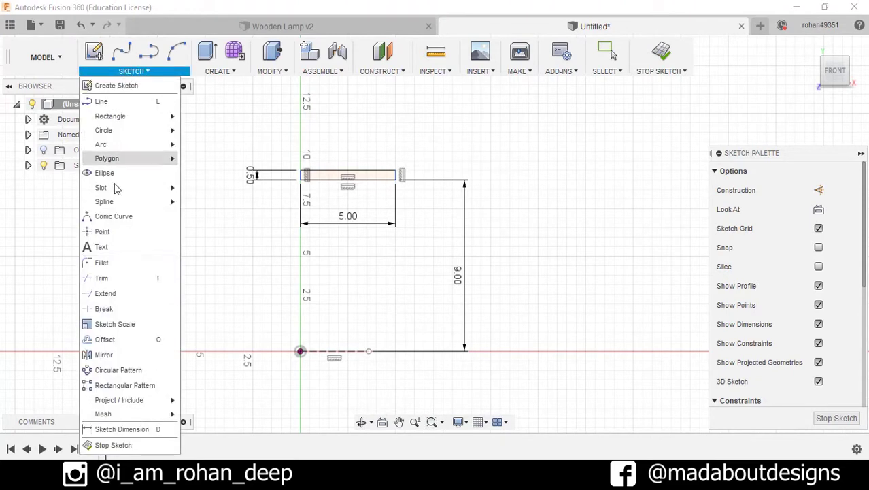
{"action": "left_click", "coordinate": [105, 355]}
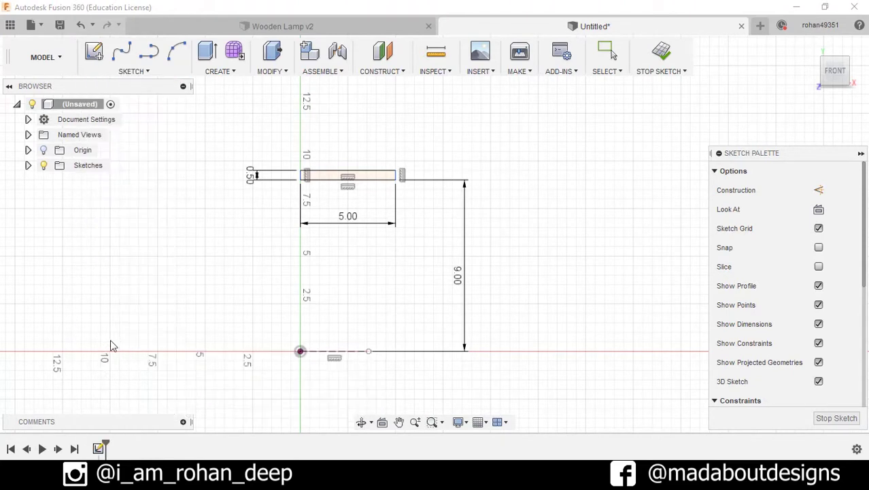
{"action": "left_click", "coordinate": [364, 185]}
{"action": "left_click", "coordinate": [616, 190]}
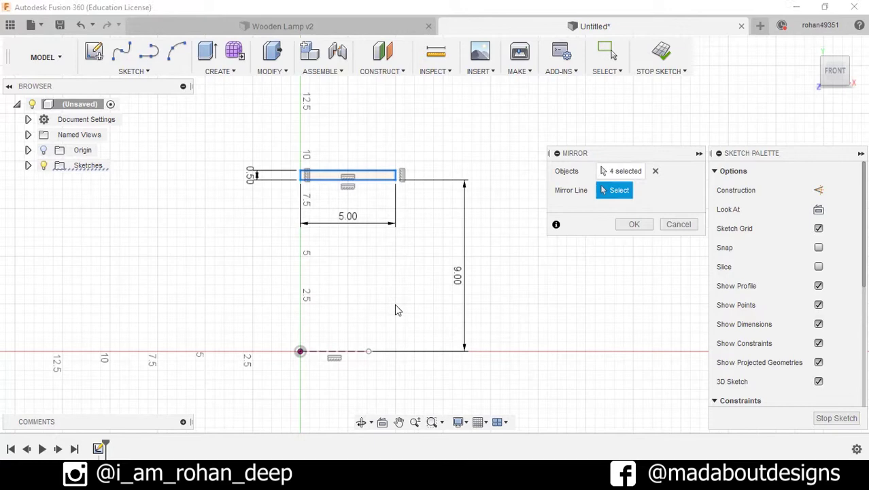
{"action": "left_click", "coordinate": [344, 352]}
{"action": "scroll", "coordinate": [388, 293], "scroll_direction": "down", "scroll_amount": 3}
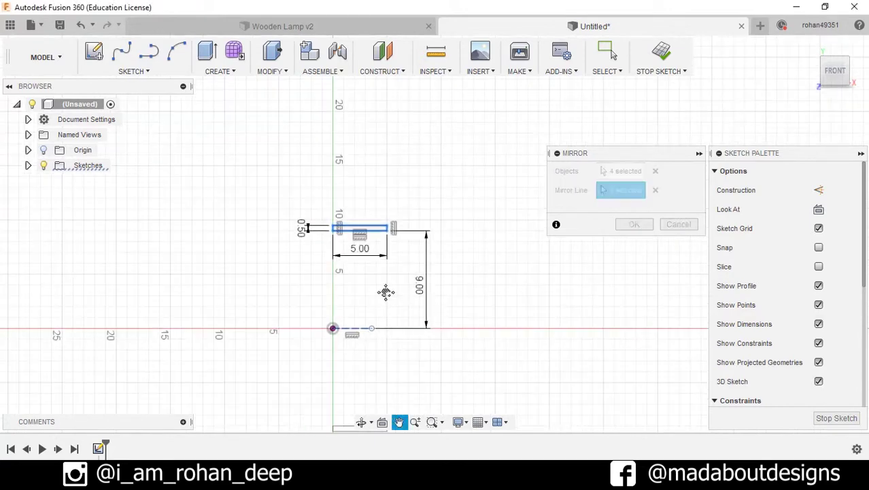
{"action": "left_click", "coordinate": [634, 224]}
{"action": "scroll", "coordinate": [360, 162], "scroll_direction": "up", "scroll_amount": 2}
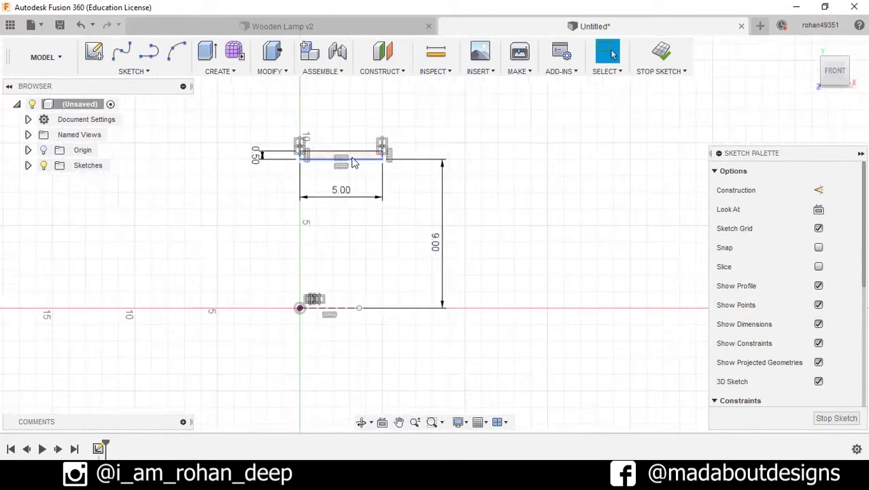
{"action": "middle_click_drag", "start_coordinate": [355, 155], "coordinate": [354, 221]}
{"action": "scroll", "coordinate": [334, 243], "scroll_direction": "up", "scroll_amount": 2}
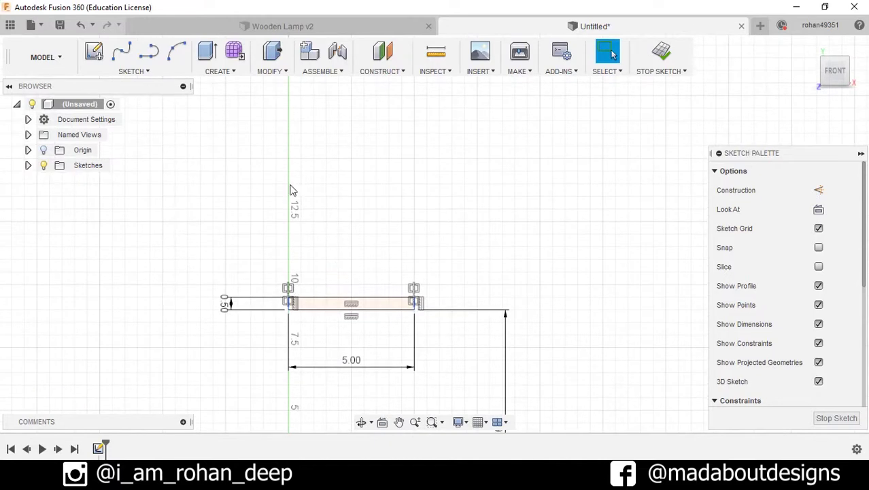
- From the rectangle's left corner, draw a 3 cm line, then a 1 cm segment at 45°
{"action": "left_click", "coordinate": [133, 71]}
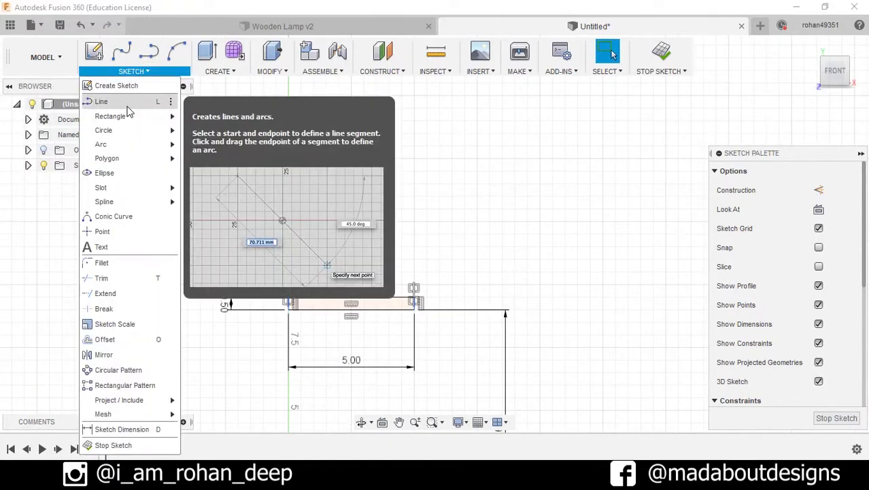
{"action": "left_click", "coordinate": [128, 104]}
{"action": "left_click", "coordinate": [291, 302]}
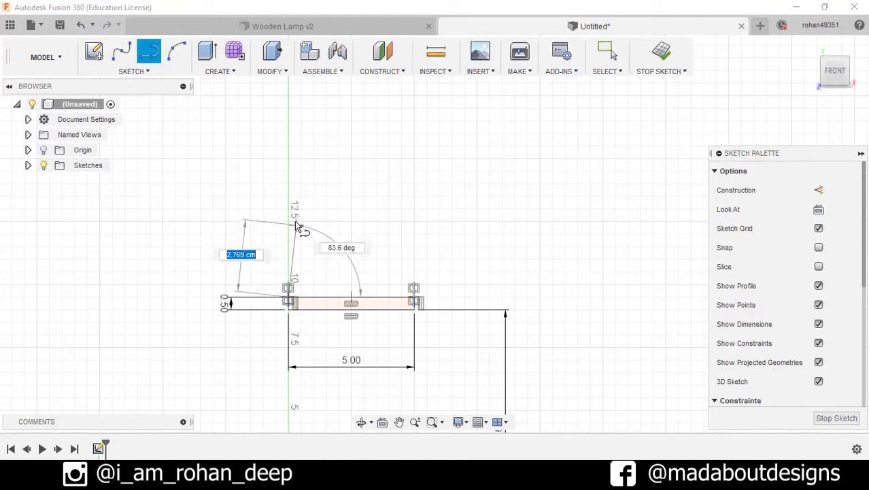
{"action": "type", "text": "3"}
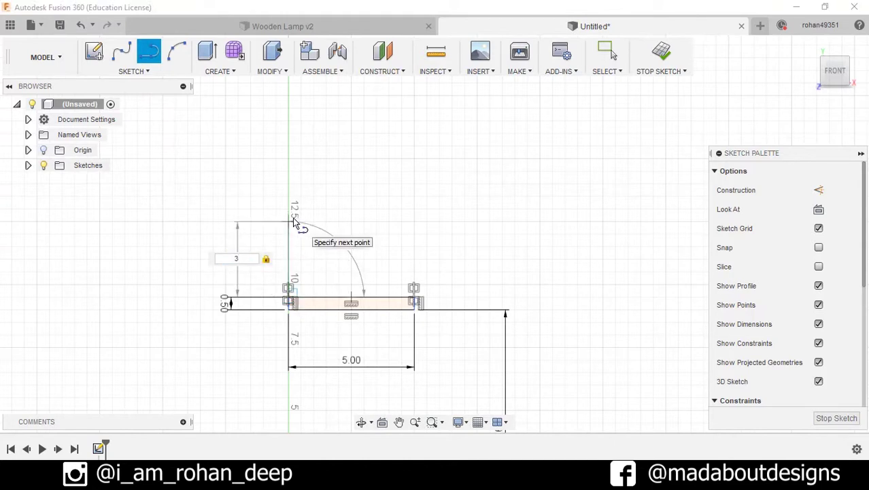
{"action": "key", "text": "Return"}
{"action": "scroll", "coordinate": [295, 220], "scroll_direction": "up", "scroll_amount": 3}
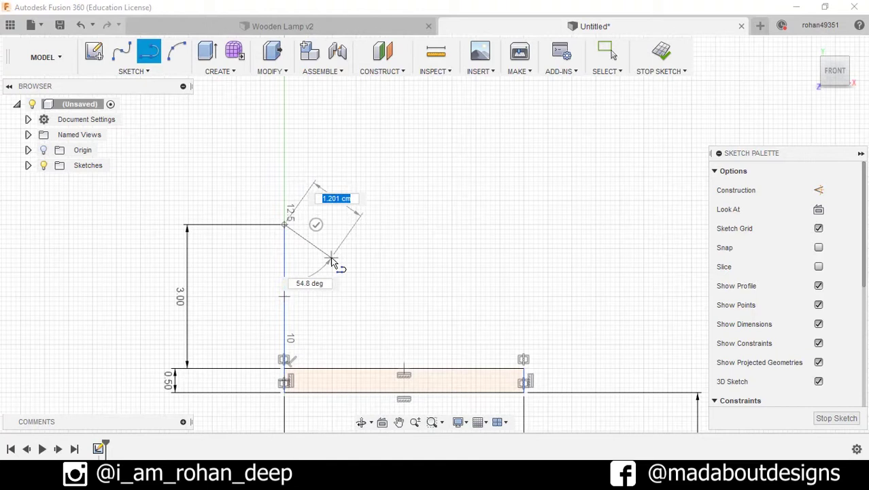
{"action": "key", "text": "Tab"}
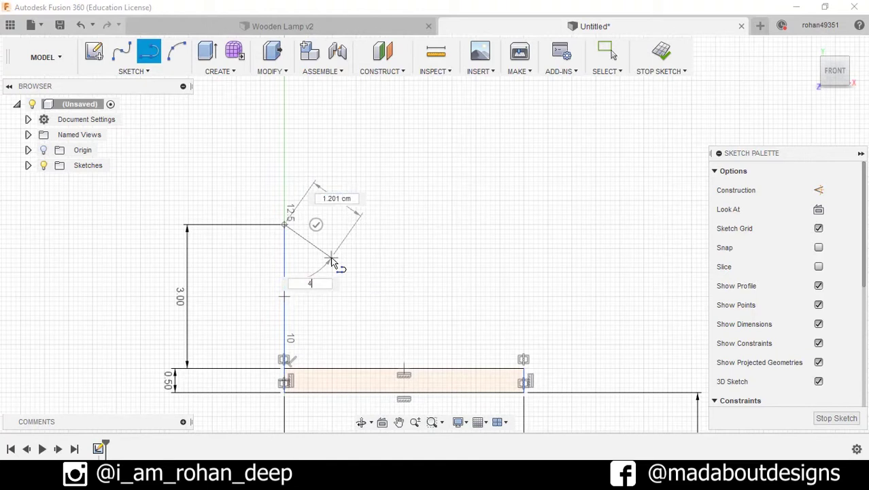
{"action": "key", "text": "Tab"}
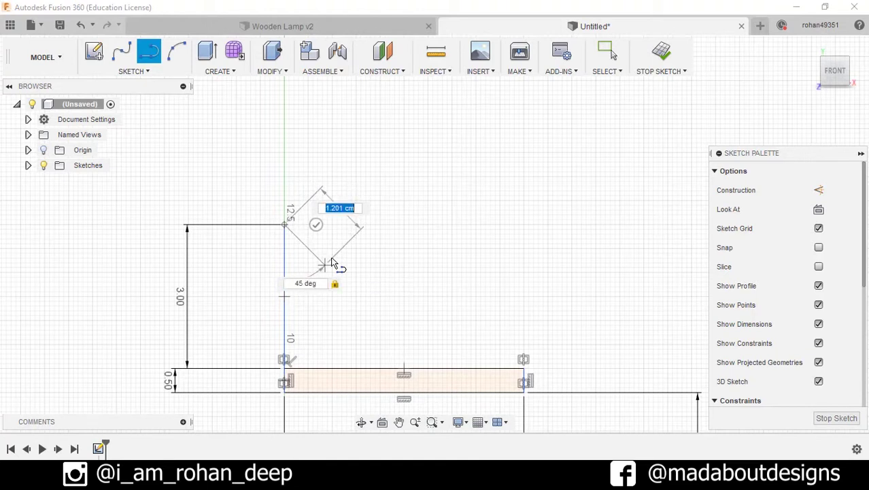
{"action": "type", "text": "1"}
{"action": "key", "text": "Return"}
{"action": "scroll", "coordinate": [330, 259], "scroll_direction": "up", "scroll_amount": 3}
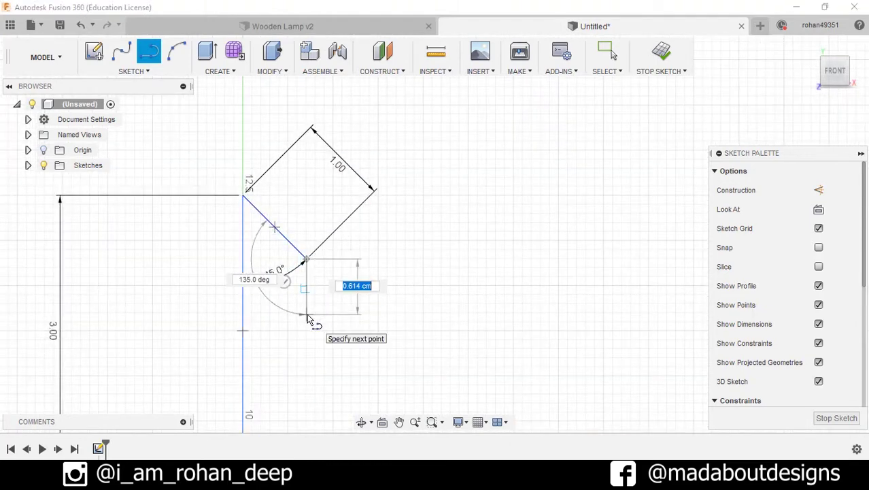
- Add a 0.5 cm vertical step, another 1 cm line at 45°, and a short horizontal stub
{"action": "type", "text": ".5"}
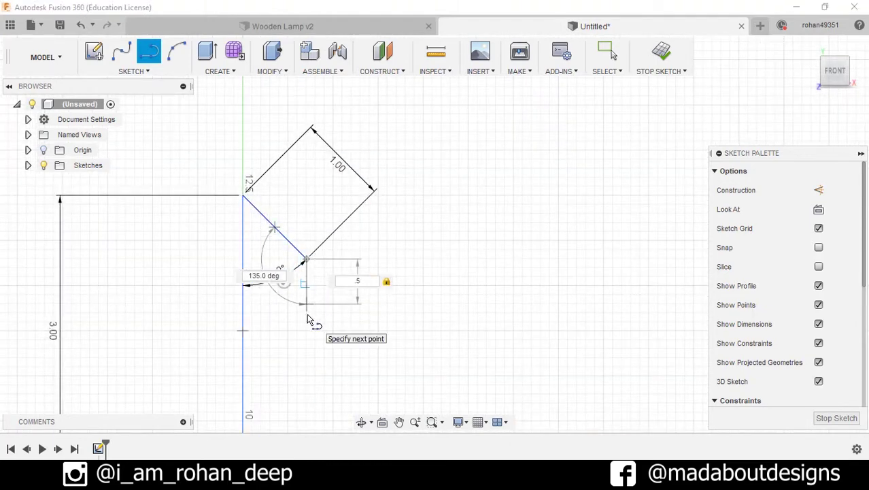
{"action": "key", "text": "Return"}
{"action": "middle_click_drag", "start_coordinate": [399, 355], "coordinate": [381, 331]}
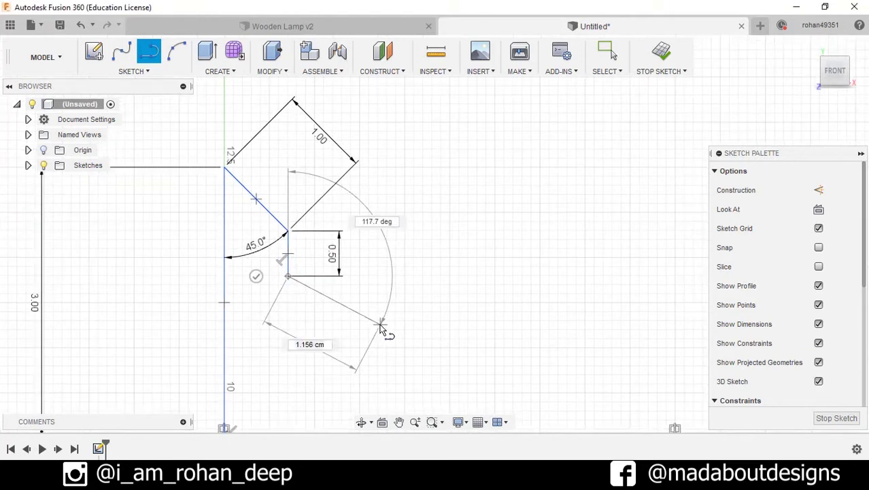
{"action": "key", "text": "Tab"}
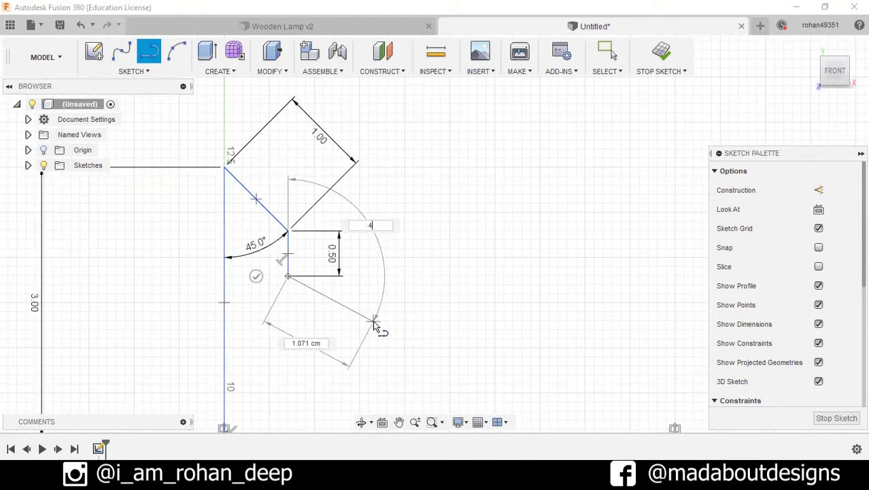
{"action": "type", "text": "45"}
{"action": "key", "text": "Tab"}
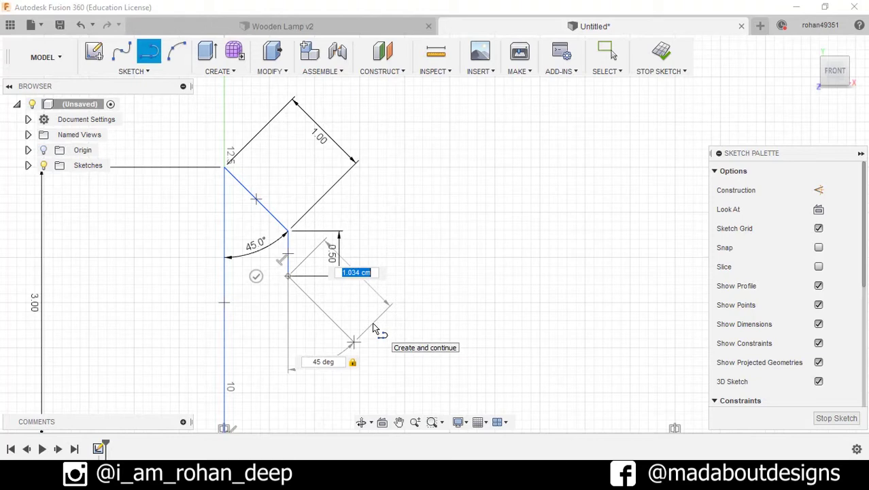
{"action": "type", "text": "1"}
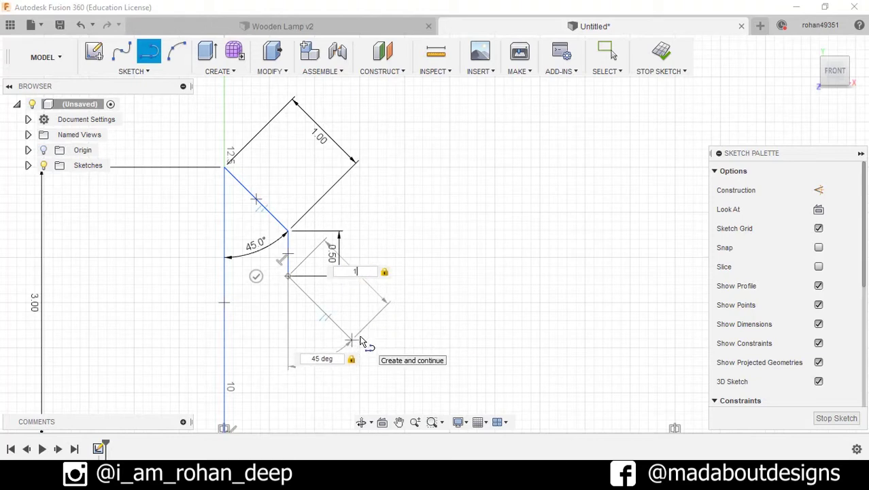
{"action": "key", "text": "Return"}
{"action": "middle_click_drag", "start_coordinate": [389, 354], "coordinate": [390, 241]}
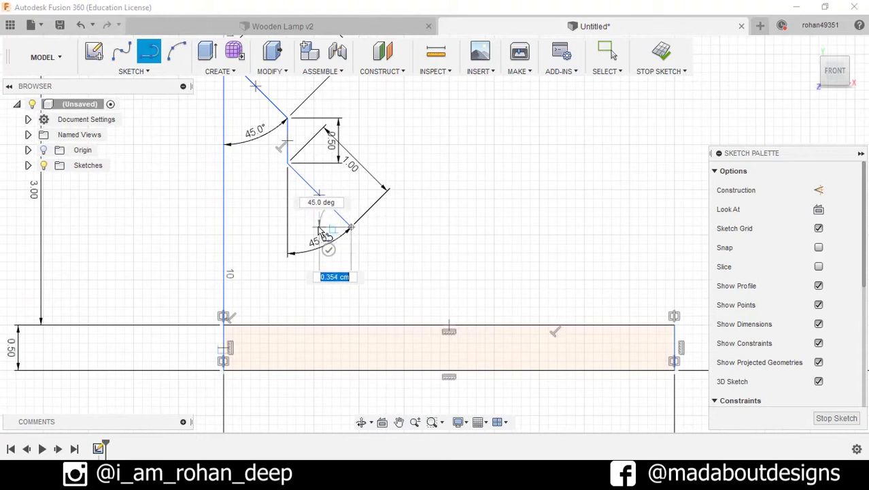
{"action": "scroll", "coordinate": [321, 232], "scroll_direction": "up", "scroll_amount": 2}
{"action": "left_click", "coordinate": [319, 230]}
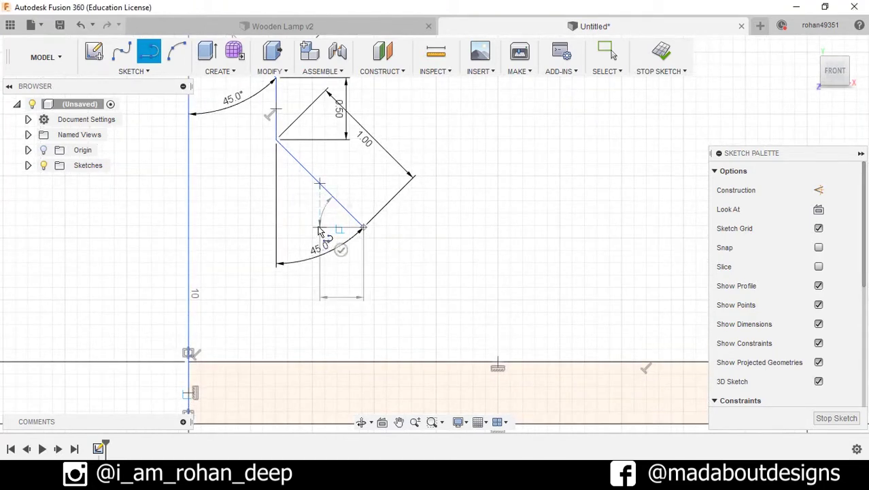
{"action": "key", "text": "Escape"}
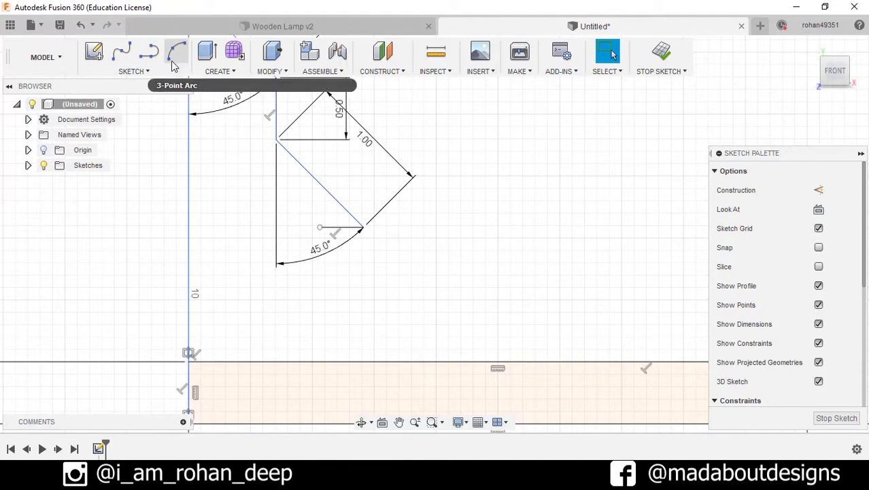
- Draw a 3-point arc from the horizontal stub's end to the base strip's top edge
{"action": "left_click", "coordinate": [143, 71]}
{"action": "mouse_move", "coordinate": [143, 145]}
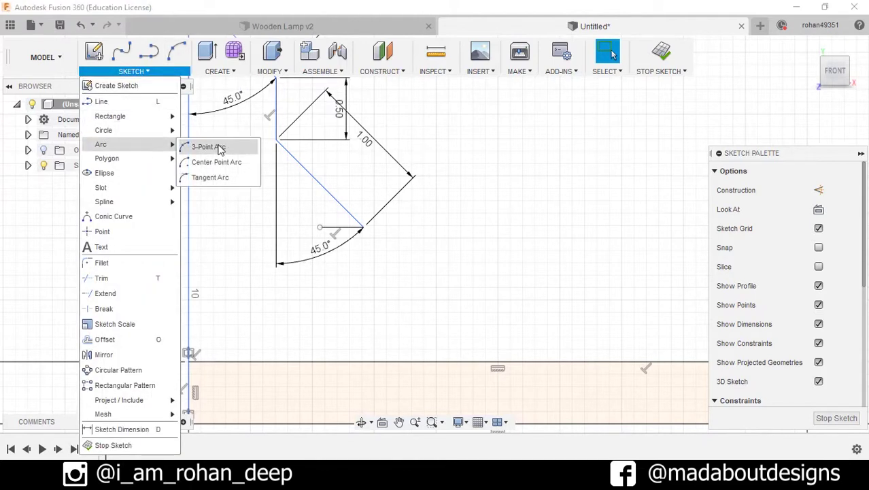
{"action": "left_click", "coordinate": [219, 147]}
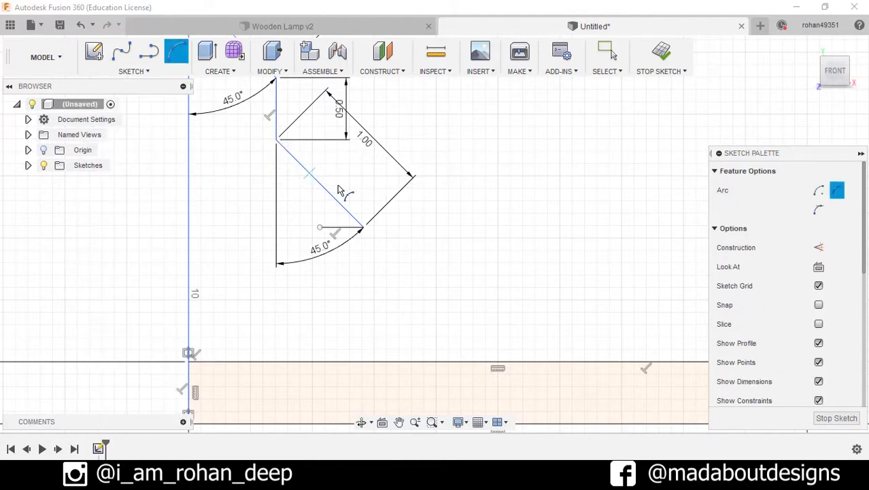
{"action": "left_click", "coordinate": [363, 229]}
{"action": "scroll", "coordinate": [485, 266], "scroll_direction": "down", "scroll_amount": 3}
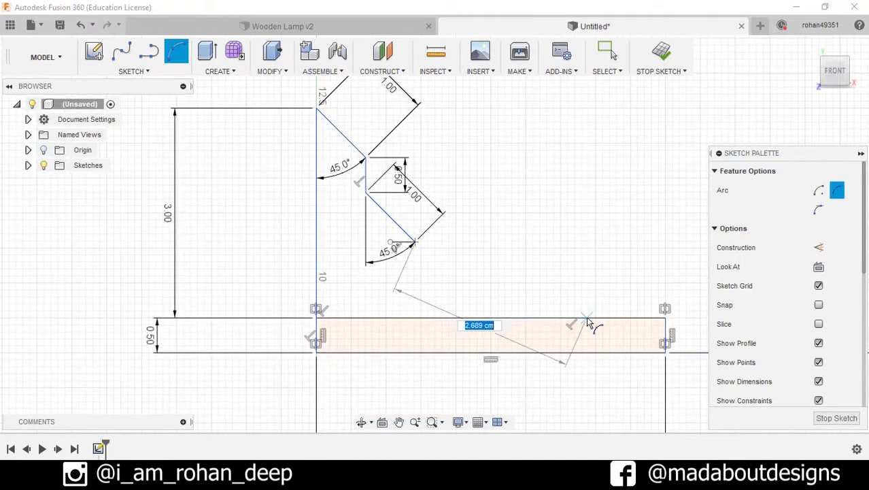
{"action": "left_click", "coordinate": [588, 319]}
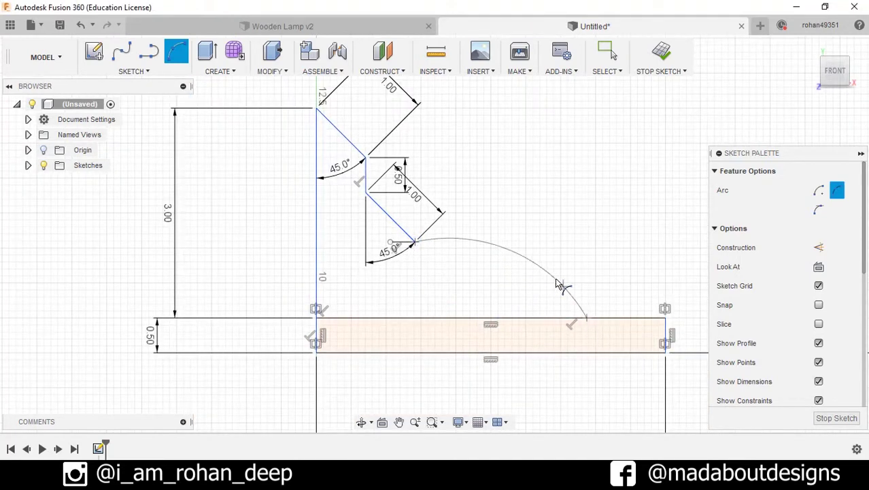
{"action": "scroll", "coordinate": [522, 275], "scroll_direction": "up", "scroll_amount": 2}
{"action": "left_click", "coordinate": [521, 275]}
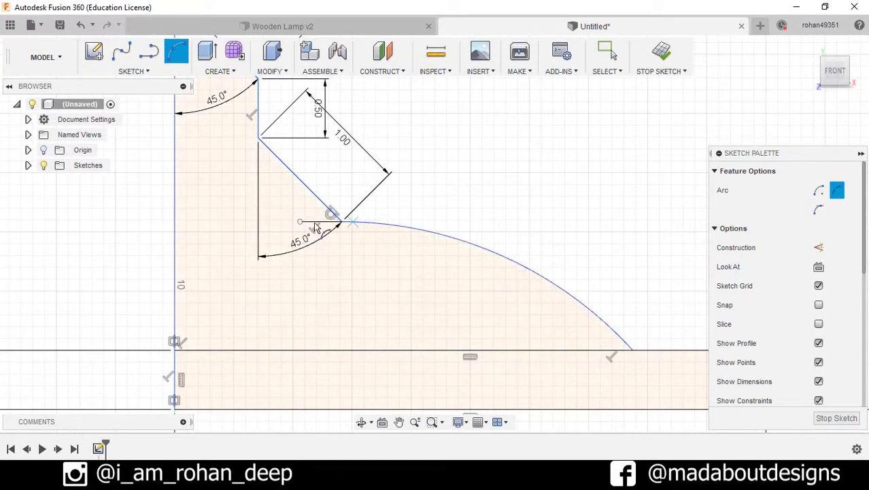
{"action": "scroll", "coordinate": [410, 245], "scroll_direction": "down", "scroll_amount": 5}
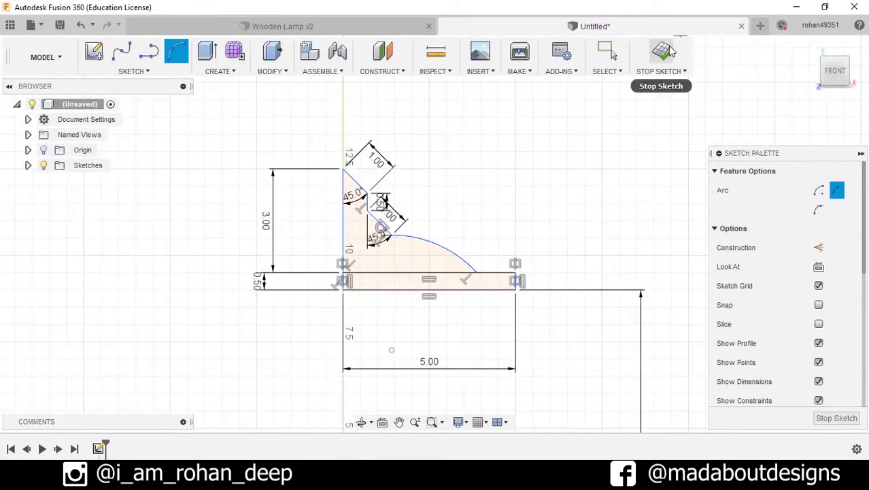
{"action": "scroll", "coordinate": [453, 145], "scroll_direction": "up", "scroll_amount": 3}
- Fillet the corner between the upper 45° segment and the vertical step at 0.25 cm
{"action": "left_click", "coordinate": [136, 71]}
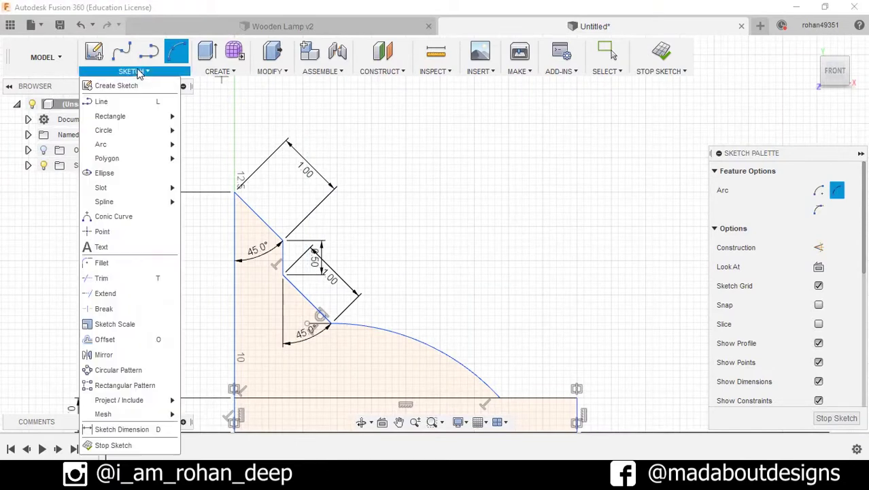
{"action": "left_click", "coordinate": [99, 263]}
{"action": "scroll", "coordinate": [284, 253], "scroll_direction": "up", "scroll_amount": 3}
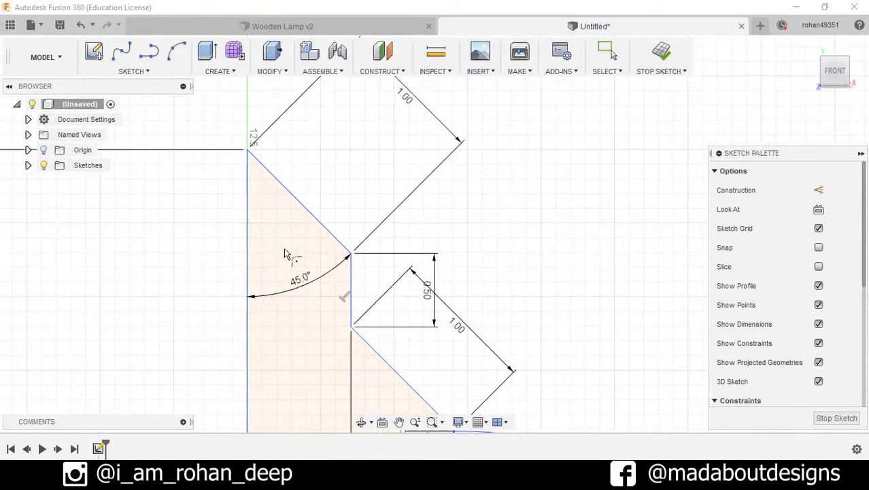
{"action": "left_click", "coordinate": [349, 253]}
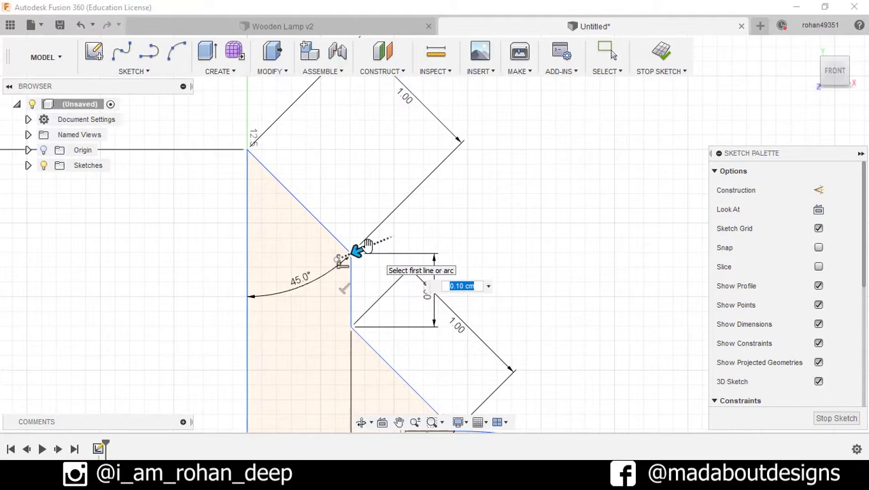
{"action": "key", "text": "Return"}
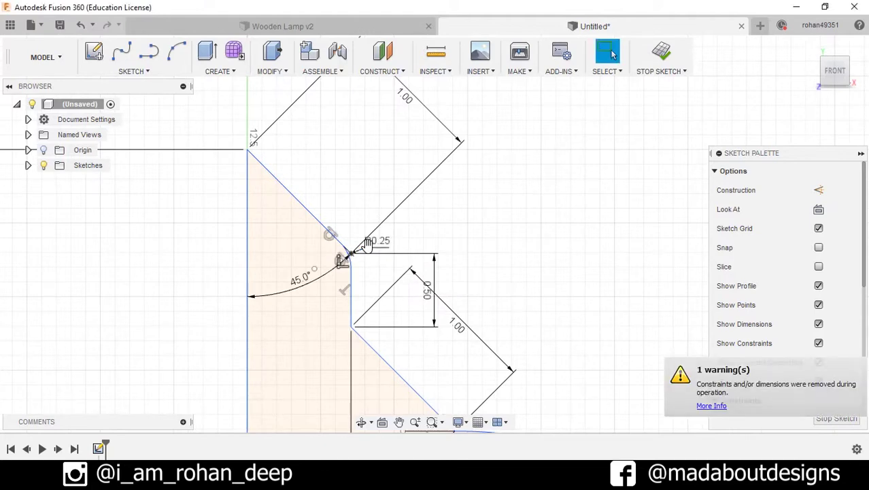
{"action": "scroll", "coordinate": [420, 205], "scroll_direction": "down", "scroll_amount": 3}
{"action": "scroll", "coordinate": [558, 143], "scroll_direction": "down", "scroll_amount": 5}
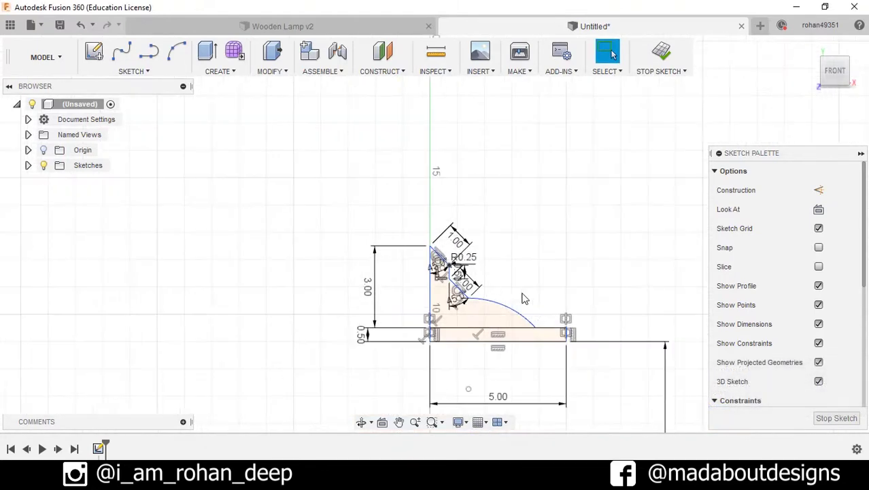
{"action": "mouse_move", "coordinate": [520, 295]}
{"action": "middle_mouse_down"}
{"action": "mouse_move", "coordinate": [534, 184]}
{"action": "mouse_move", "coordinate": [524, 229]}
{"action": "middle_mouse_up"}
{"action": "scroll", "coordinate": [524, 230], "scroll_direction": "down", "scroll_amount": 3}
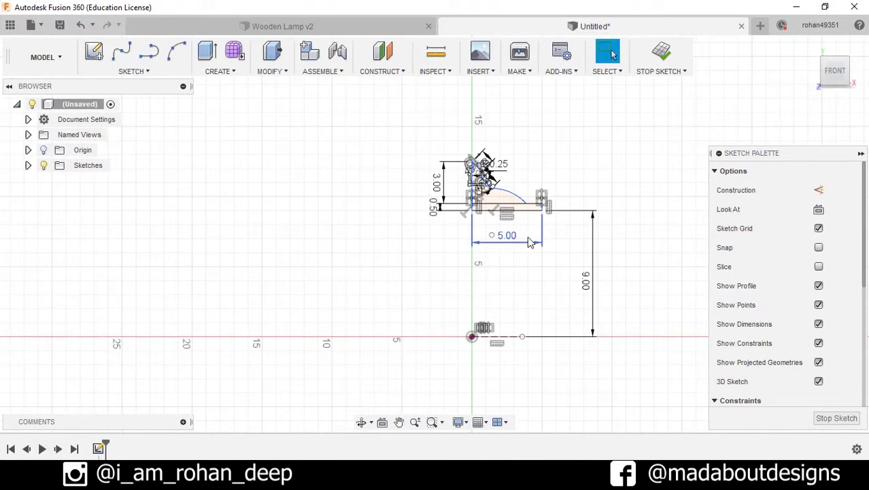
- Finish the sketch and tilt the view slightly to see depth
{"action": "left_click", "coordinate": [662, 53]}
{"action": "scroll", "coordinate": [608, 216], "scroll_direction": "down", "scroll_amount": 3}
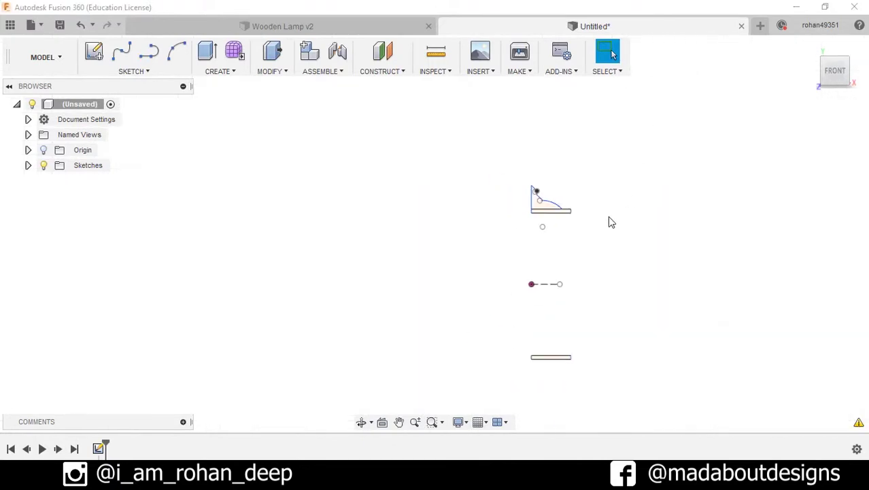
{"action": "left_click_drag", "start_coordinate": [599, 231], "coordinate": [575, 245]}
{"action": "key", "text": "Escape"}
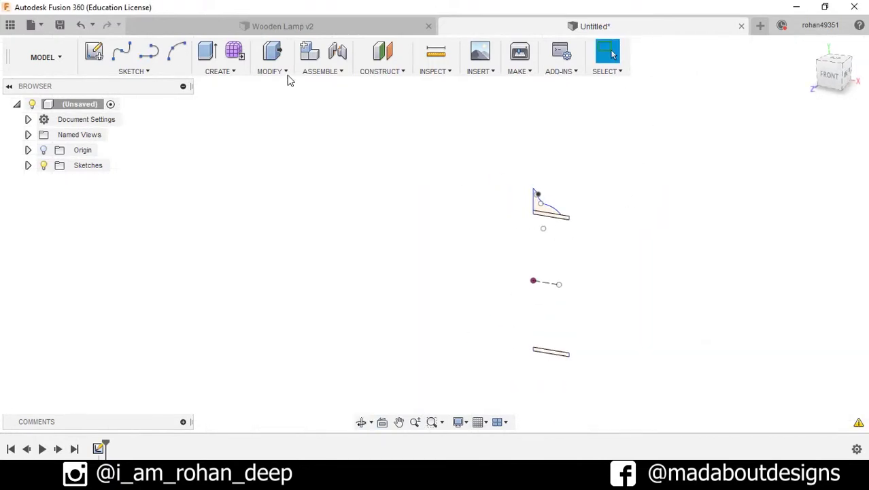
- Revolve the rib profile and both strips 360° around the vertical axis
{"action": "left_click", "coordinate": [218, 71]}
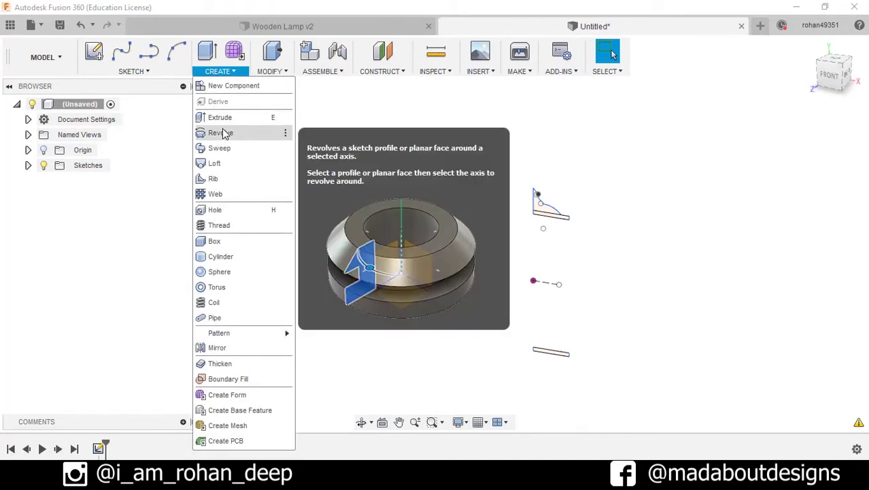
{"action": "left_click", "coordinate": [220, 132]}
{"action": "scroll", "coordinate": [537, 191], "scroll_direction": "up", "scroll_amount": 3}
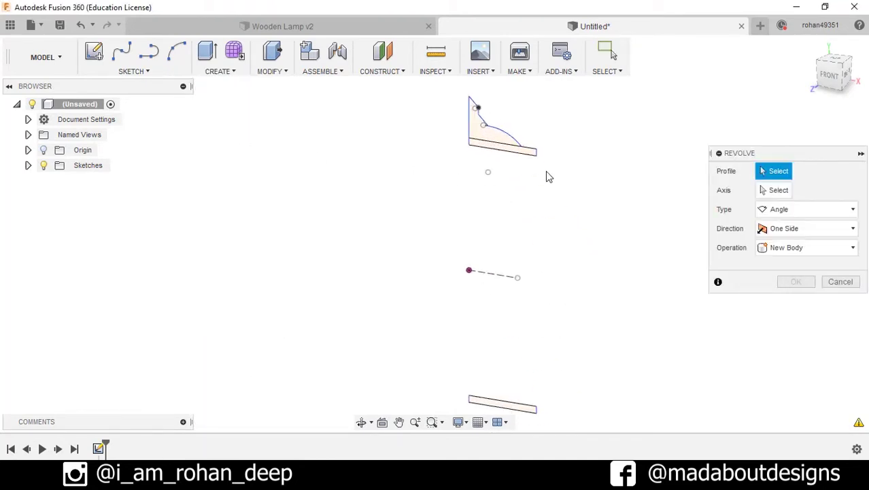
{"action": "scroll", "coordinate": [493, 155], "scroll_direction": "up", "scroll_amount": 2}
{"action": "left_click", "coordinate": [502, 135]}
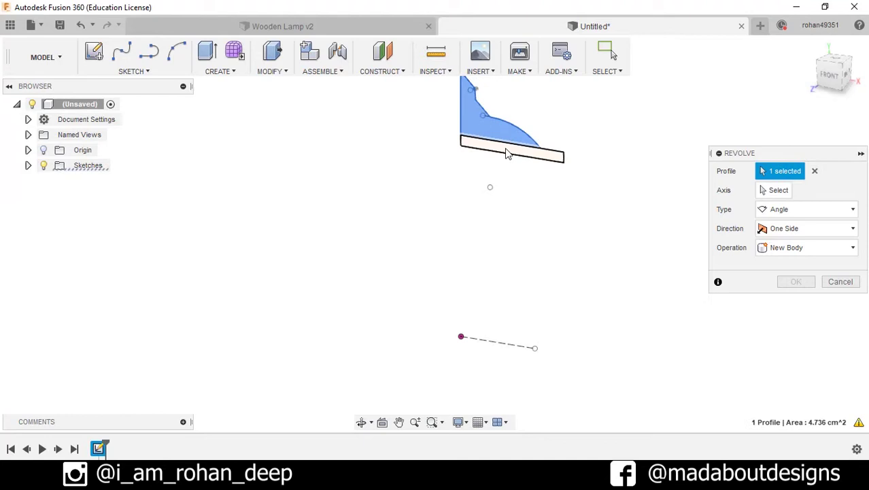
{"action": "left_click", "coordinate": [470, 145]}
{"action": "scroll", "coordinate": [347, 204], "scroll_direction": "down", "scroll_amount": 2}
{"action": "middle_click_drag", "start_coordinate": [351, 214], "coordinate": [388, 133]}
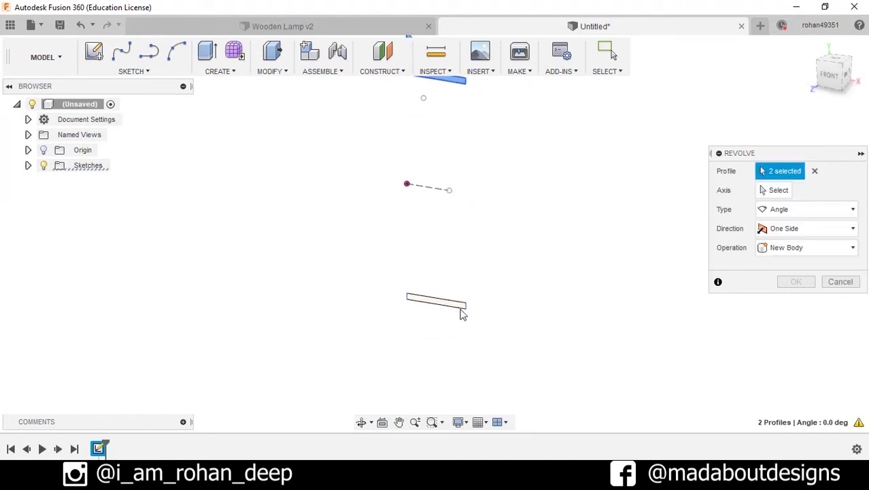
{"action": "left_click", "coordinate": [457, 302]}
{"action": "left_click", "coordinate": [778, 191]}
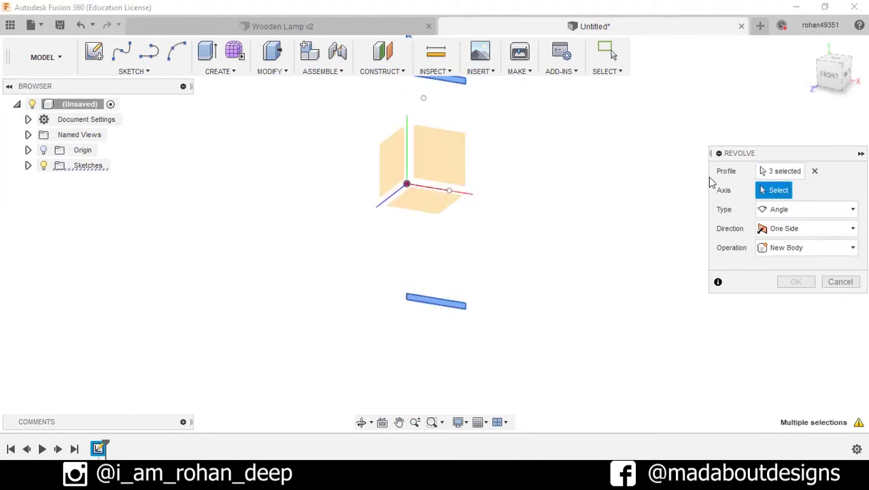
{"action": "scroll", "coordinate": [380, 131], "scroll_direction": "up", "scroll_amount": 4}
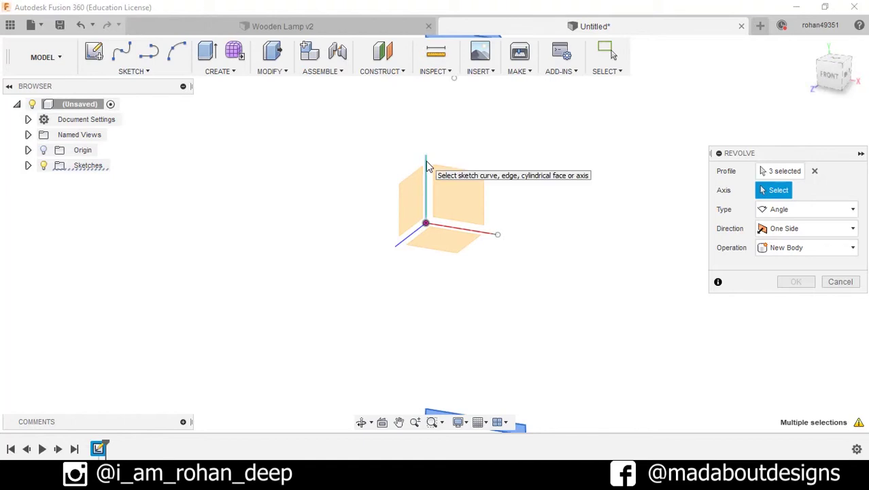
{"action": "left_click", "coordinate": [428, 165]}
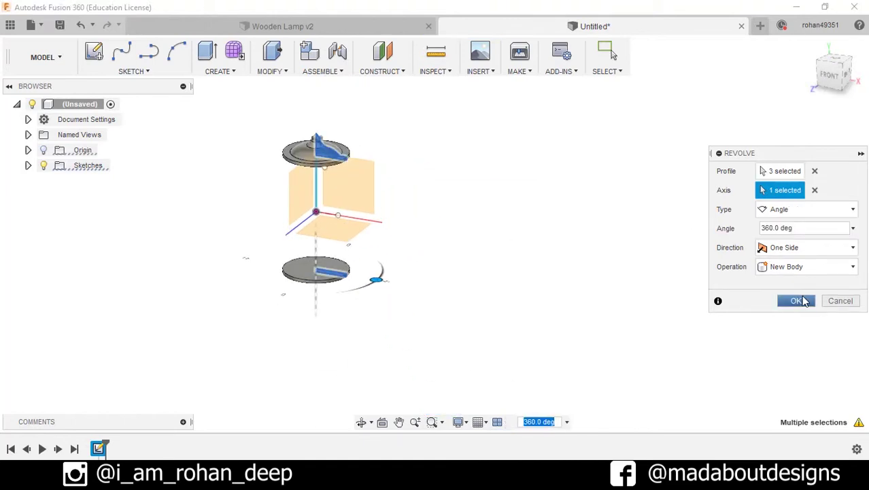
{"action": "left_click", "coordinate": [797, 300]}
- Create a 2 cm diameter, 18 cm tall cylinder as a new body at the base disc's centre
{"action": "middle_click_drag", "start_coordinate": [502, 249], "coordinate": [500, 256], "text": "shift"}
{"action": "scroll", "coordinate": [333, 267], "scroll_direction": "up", "scroll_amount": 3}
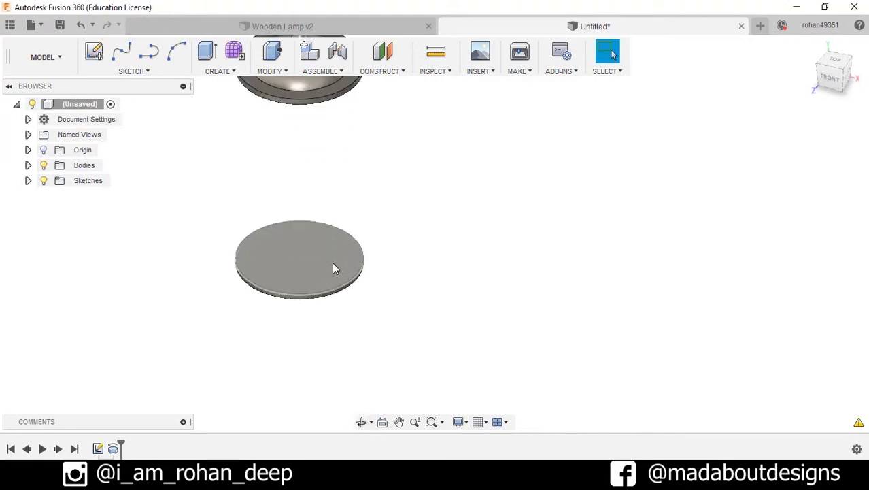
{"action": "left_click", "coordinate": [297, 260]}
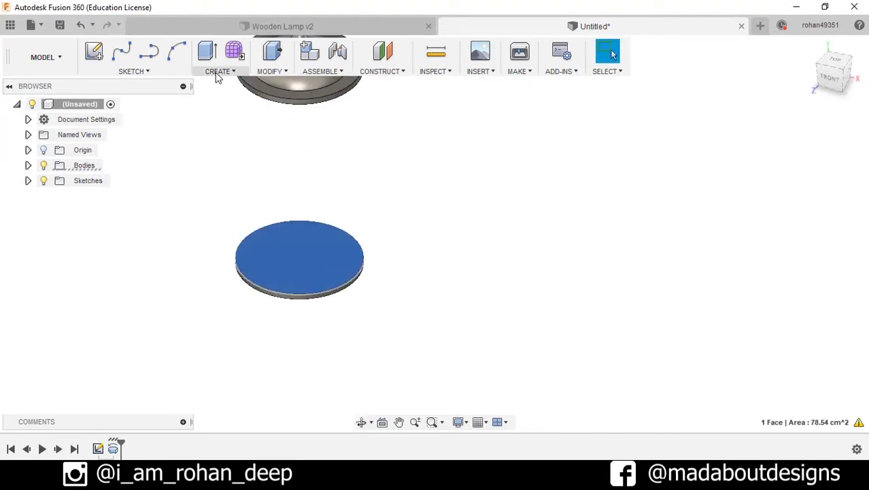
{"action": "left_click", "coordinate": [217, 72]}
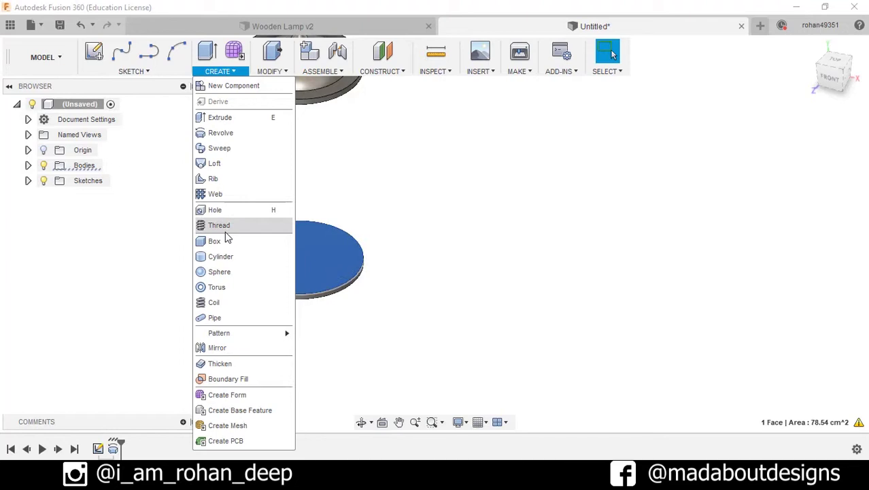
{"action": "left_click", "coordinate": [227, 257]}
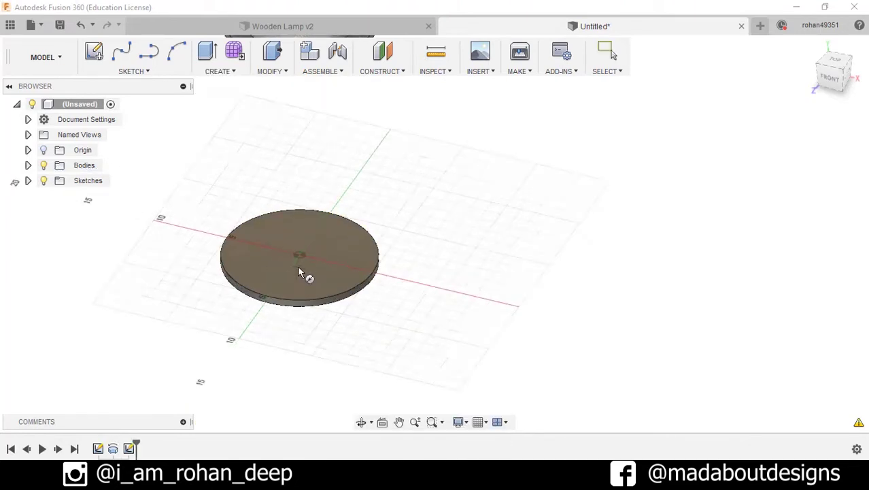
{"action": "scroll", "coordinate": [300, 272], "scroll_direction": "up", "scroll_amount": 4}
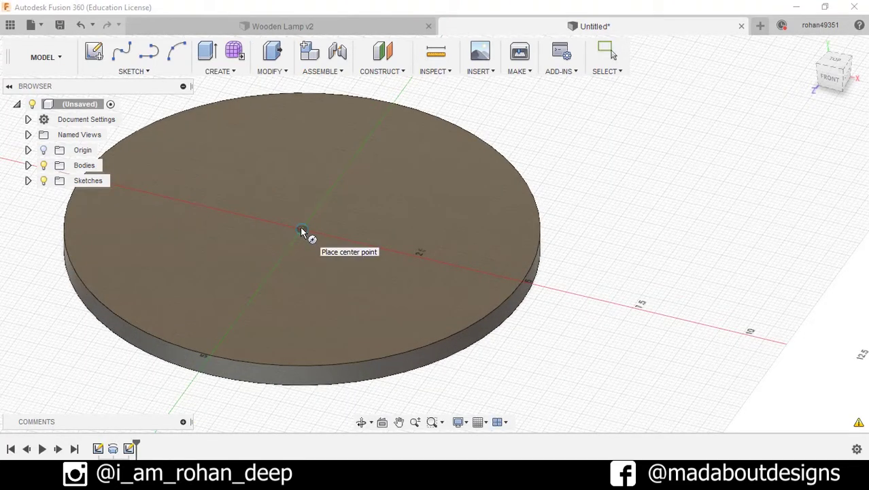
{"action": "left_click", "coordinate": [302, 232]}
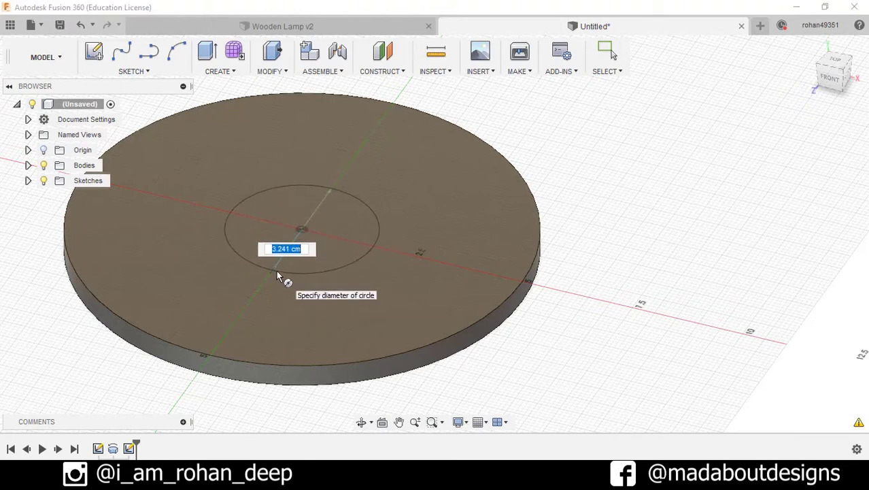
{"action": "type", "text": "2"}
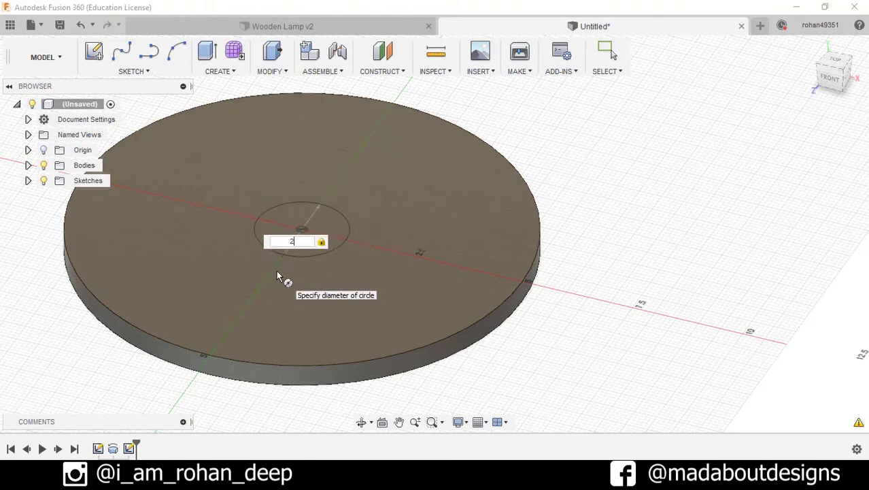
{"action": "key", "text": "Return"}
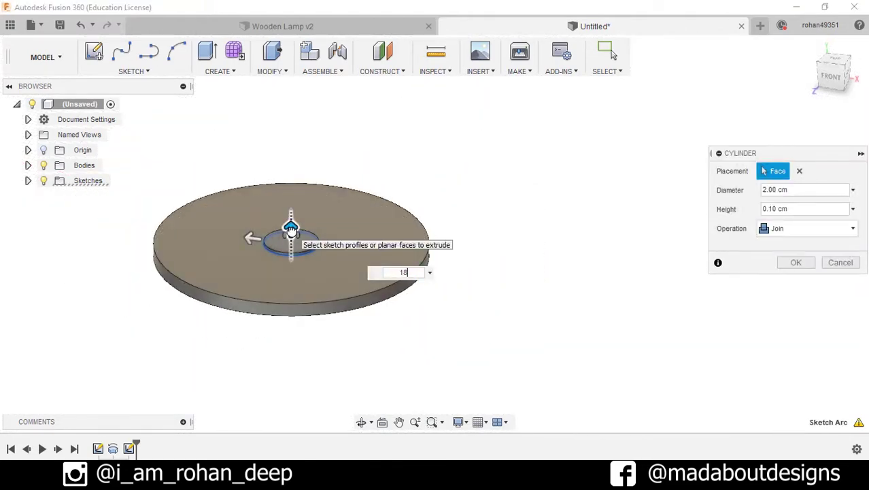
{"action": "left_click", "coordinate": [811, 228]}
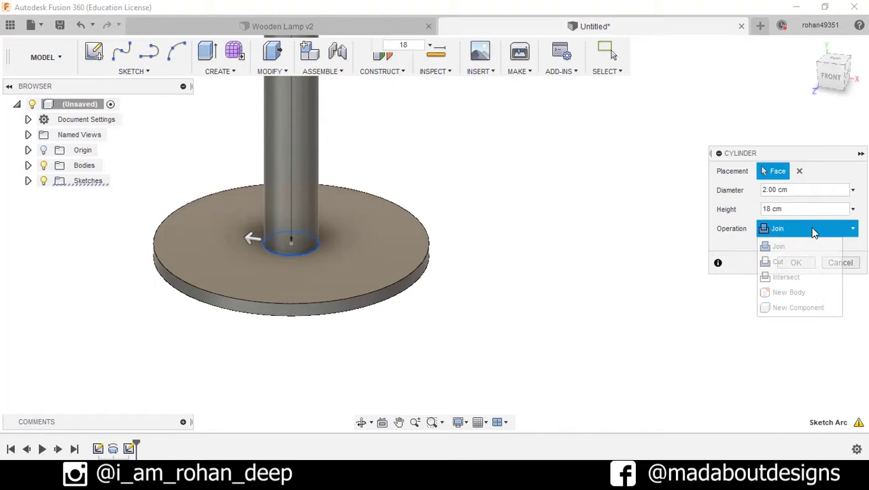
{"action": "left_click", "coordinate": [793, 288]}
{"action": "left_click", "coordinate": [794, 263]}
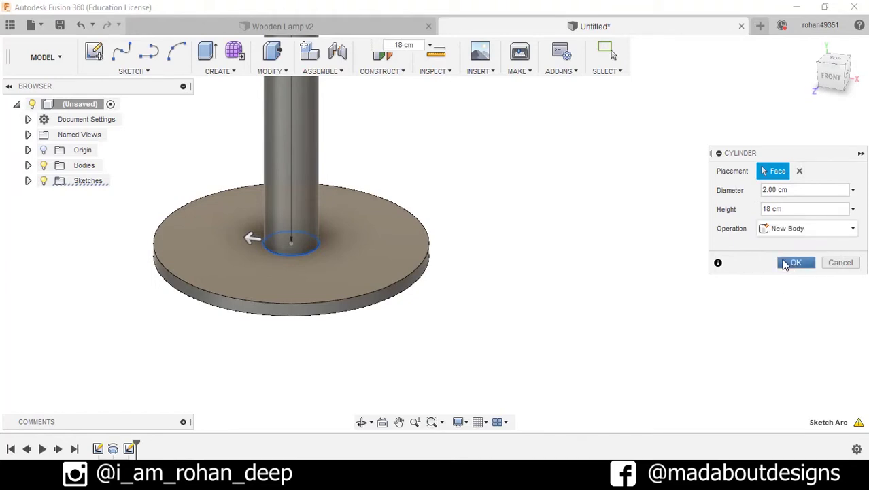
{"action": "scroll", "coordinate": [619, 256], "scroll_direction": "down", "scroll_amount": 5}
{"action": "mouse_move", "coordinate": [621, 255]}
{"action": "middle_mouse_down", "text": "shift"}
{"action": "mouse_move", "coordinate": [617, 268]}
{"action": "mouse_move", "coordinate": [591, 270]}
{"action": "mouse_move", "coordinate": [613, 235]}
{"action": "mouse_move", "coordinate": [625, 271]}
{"action": "middle_mouse_up", "text": "shift"}
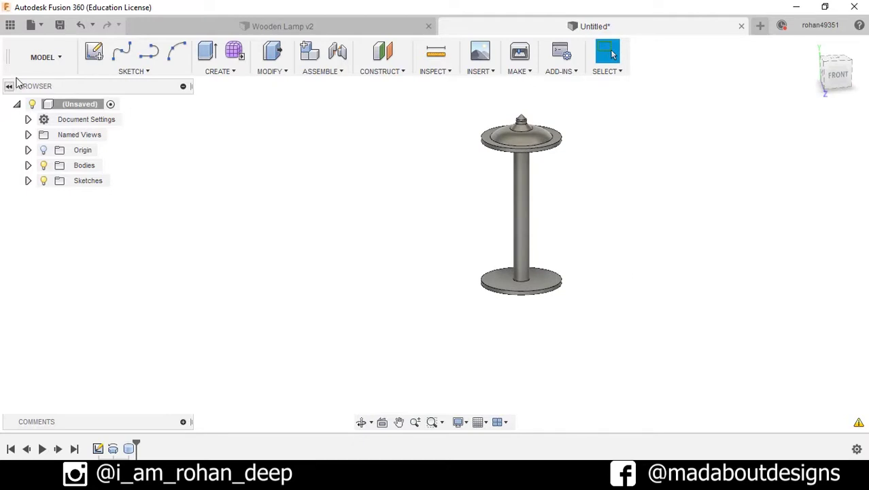
- Start a new sketch on the vertical plane through the column
{"action": "left_click", "coordinate": [95, 54]}
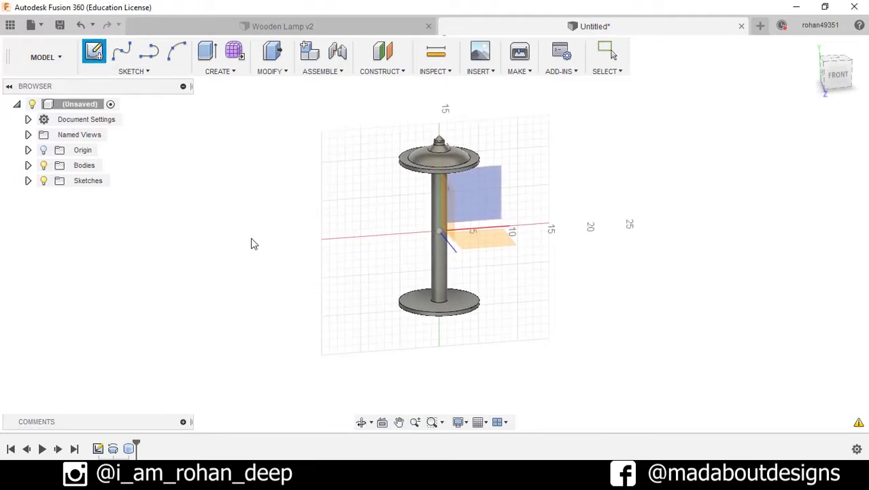
{"action": "middle_click_drag", "start_coordinate": [251, 244], "coordinate": [213, 236], "text": "shift"}
{"action": "left_click", "coordinate": [484, 212]}
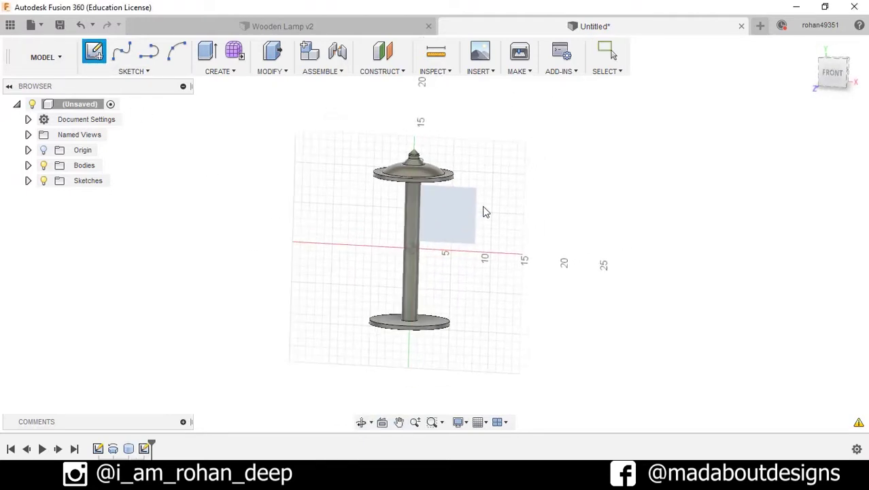
{"action": "scroll", "coordinate": [476, 286], "scroll_direction": "up", "scroll_amount": 2}
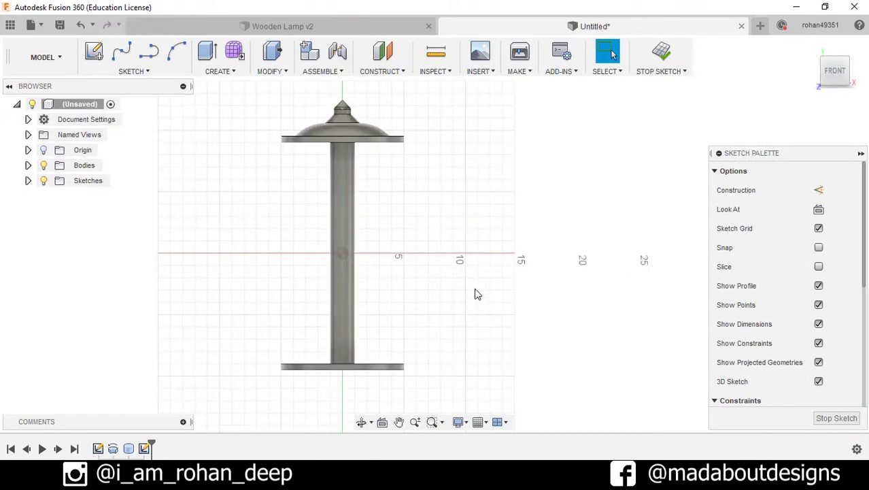
- Draw a 5 × 22 cm two-point rectangle beside the column
{"action": "left_click", "coordinate": [127, 74]}
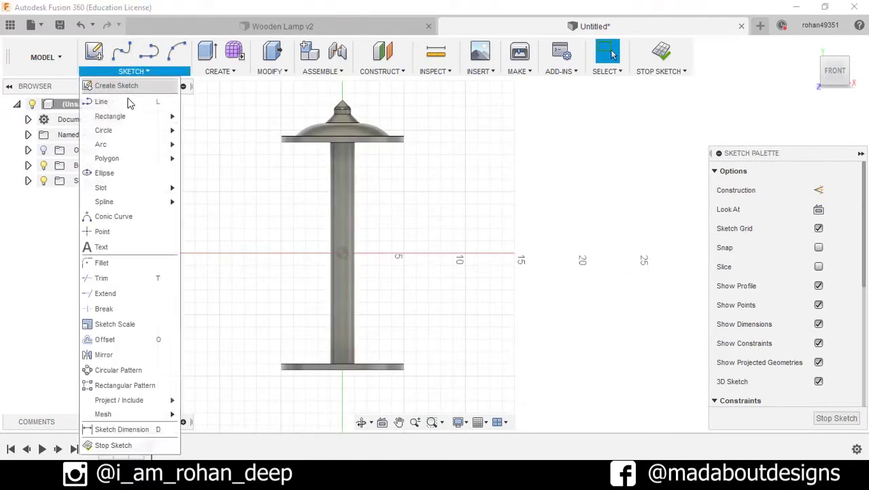
{"action": "mouse_move", "coordinate": [130, 118]}
{"action": "left_click", "coordinate": [217, 121]}
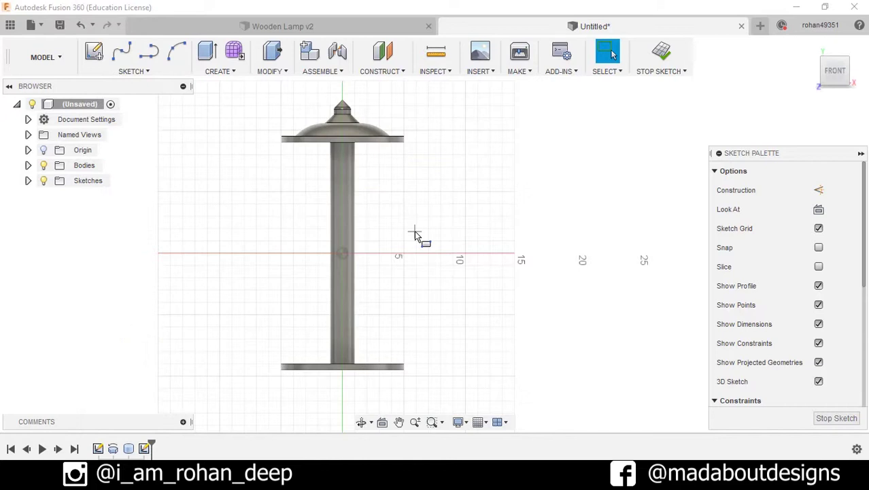
{"action": "scroll", "coordinate": [413, 235], "scroll_direction": "down", "scroll_amount": 2}
{"action": "left_click", "coordinate": [396, 324]}
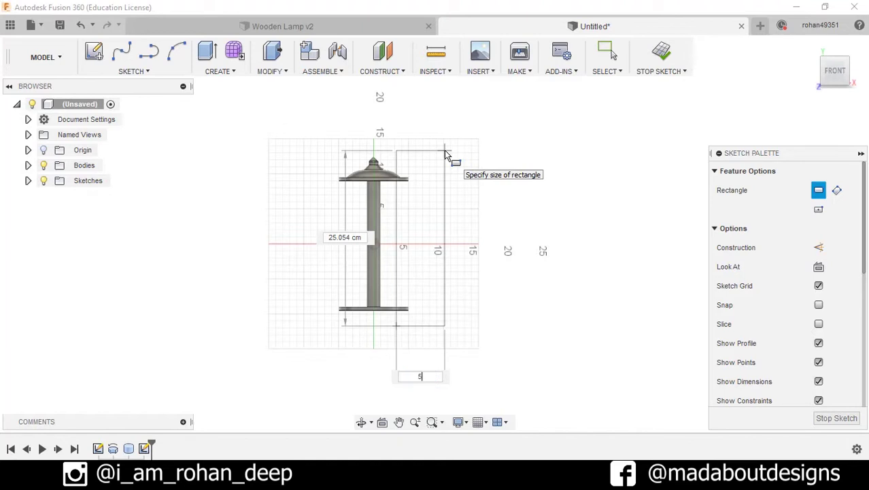
{"action": "key", "text": "Tab"}
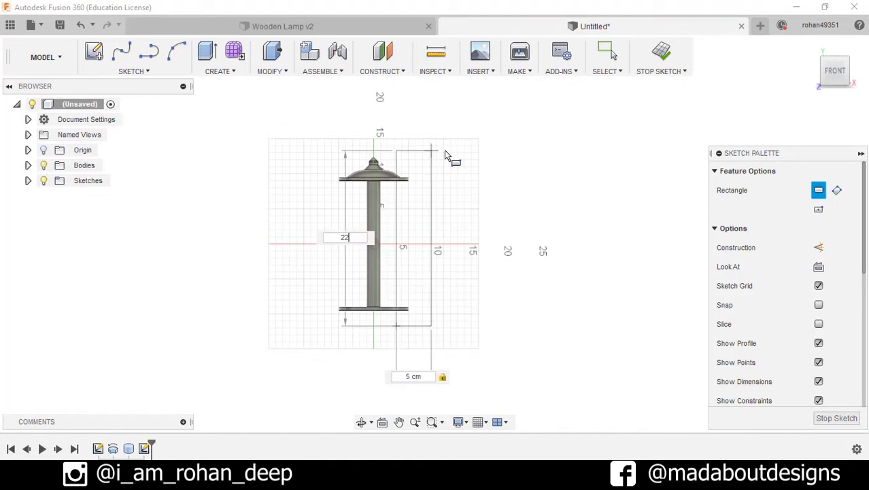
{"action": "key", "text": "Tab"}
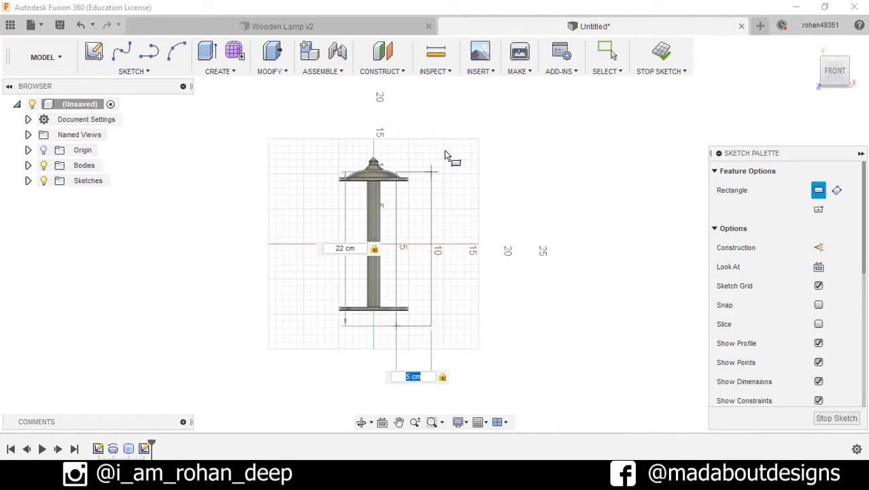
{"action": "key", "text": "Return"}
{"action": "scroll", "coordinate": [444, 151], "scroll_direction": "up", "scroll_amount": 4}
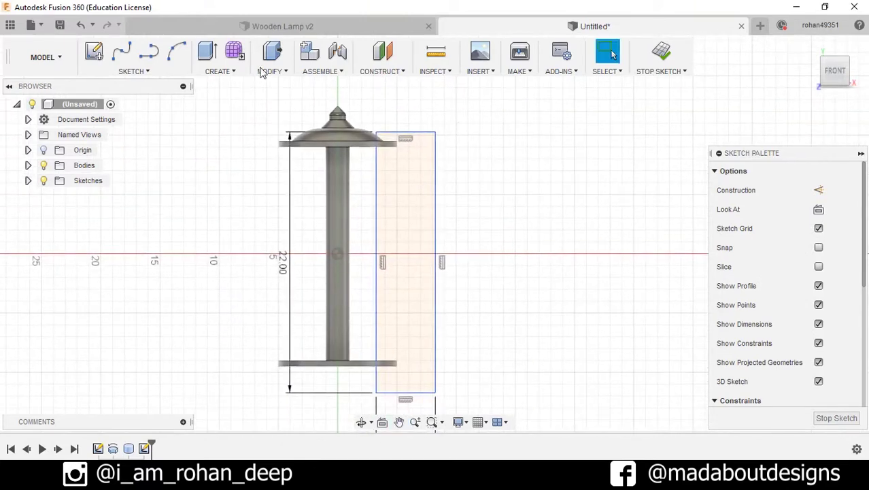
- Dimension the gap between the column and the rectangle's inner edge to 3 cm
{"action": "left_click", "coordinate": [132, 72]}
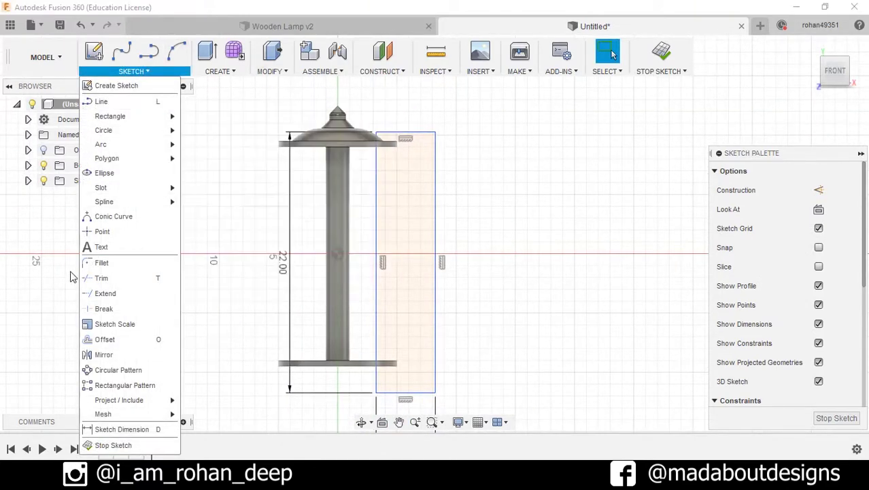
{"action": "left_click", "coordinate": [116, 429]}
{"action": "scroll", "coordinate": [373, 286], "scroll_direction": "up", "scroll_amount": 3}
{"action": "left_click", "coordinate": [373, 282]}
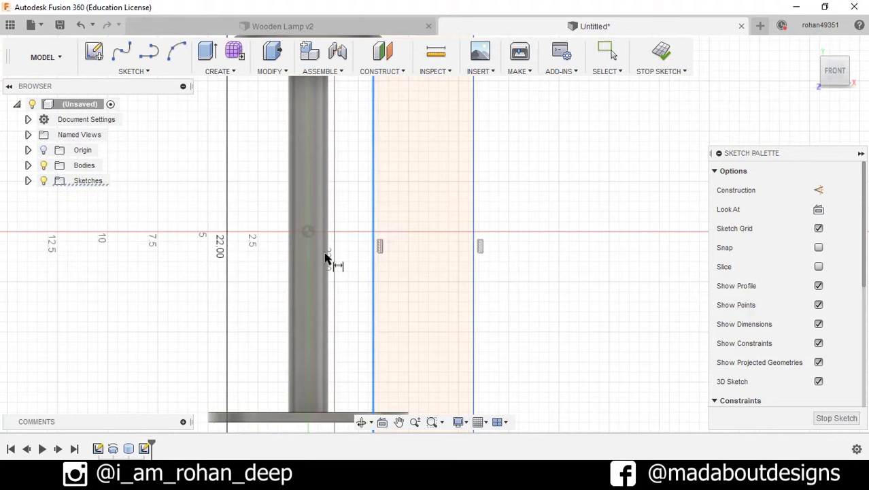
{"action": "left_click", "coordinate": [347, 214]}
{"action": "scroll", "coordinate": [571, 219], "scroll_direction": "down", "scroll_amount": 2}
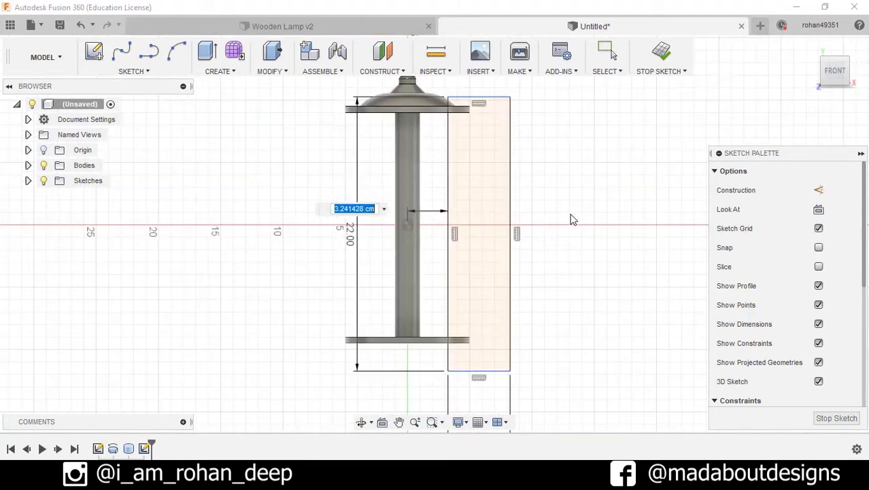
{"action": "key", "text": "Return"}
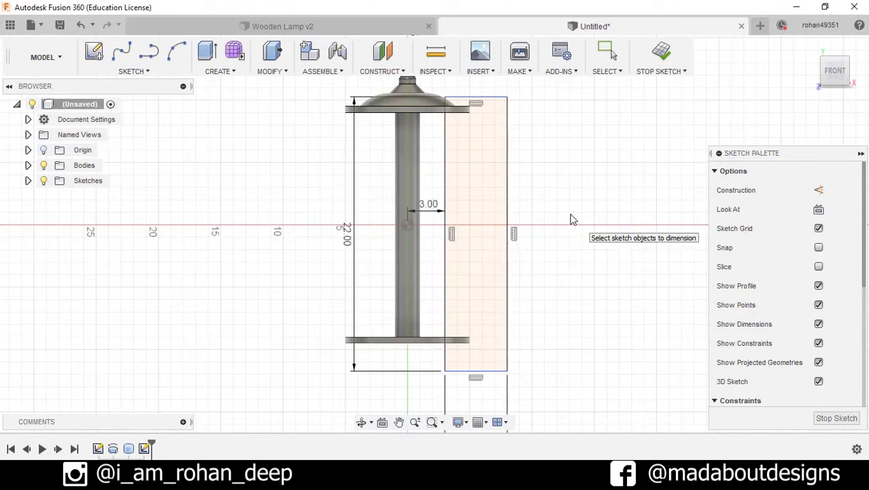
- Dimension the rectangle's bottom edge 11 cm below the axis
{"action": "scroll", "coordinate": [571, 219], "scroll_direction": "down", "scroll_amount": 2}
{"action": "scroll", "coordinate": [572, 234], "scroll_direction": "up", "scroll_amount": 2}
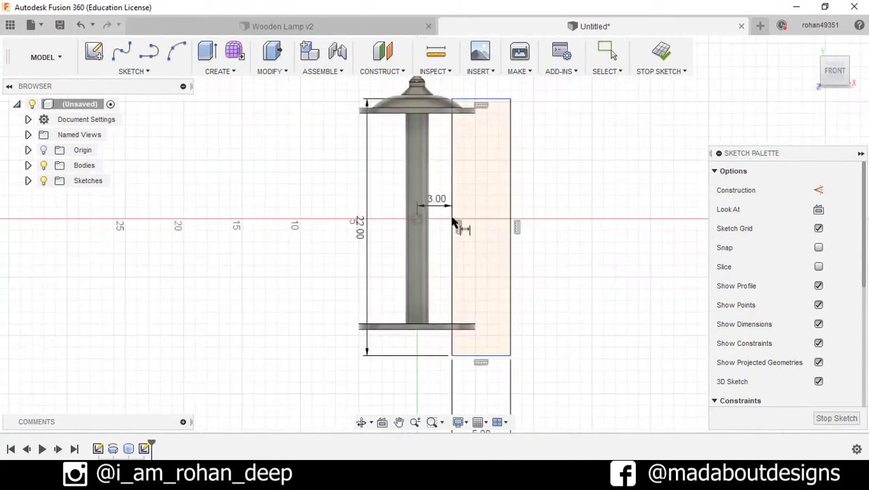
{"action": "middle_click_drag", "start_coordinate": [476, 209], "coordinate": [485, 134]}
{"action": "left_click", "coordinate": [484, 285]}
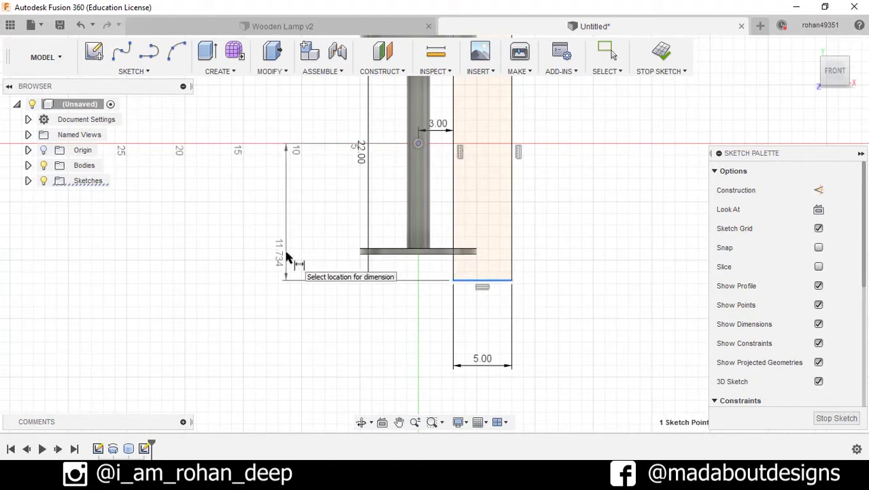
{"action": "left_click", "coordinate": [284, 249]}
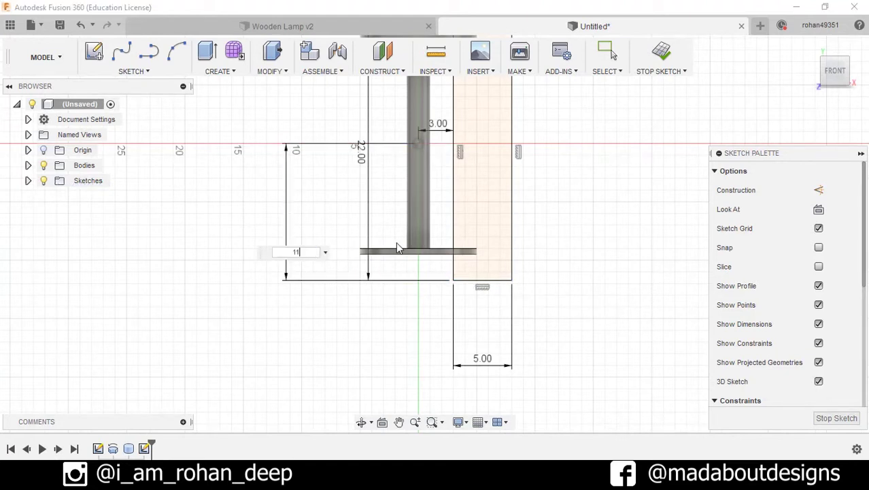
{"action": "type", "text": "11"}
{"action": "key", "text": "Return"}
{"action": "mouse_move", "coordinate": [481, 179]}
{"action": "middle_mouse_down"}
{"action": "mouse_move", "coordinate": [495, 346]}
{"action": "mouse_move", "coordinate": [483, 338]}
{"action": "mouse_move", "coordinate": [472, 268]}
{"action": "middle_mouse_up"}
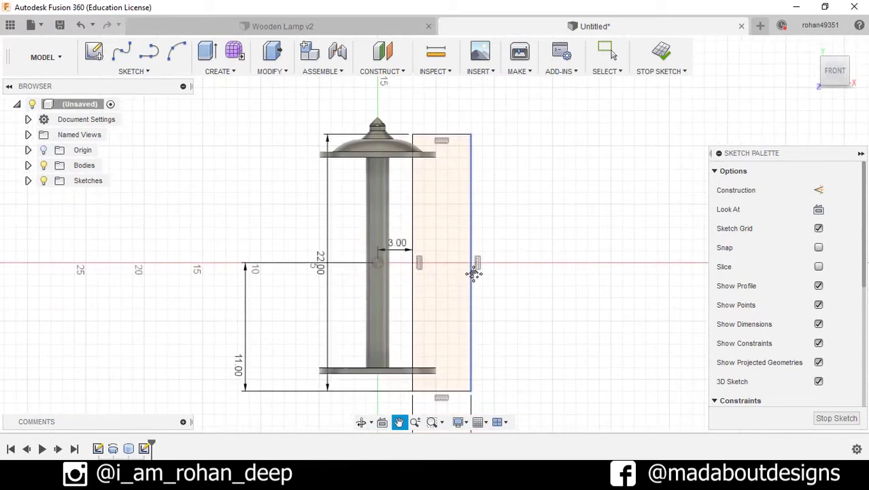
- Fillet the profile's top and bottom outer corners to a 3 cm radius and finish the sketch
{"action": "left_click", "coordinate": [133, 71]}
{"action": "left_click", "coordinate": [119, 259]}
{"action": "scroll", "coordinate": [450, 158], "scroll_direction": "up", "scroll_amount": 3}
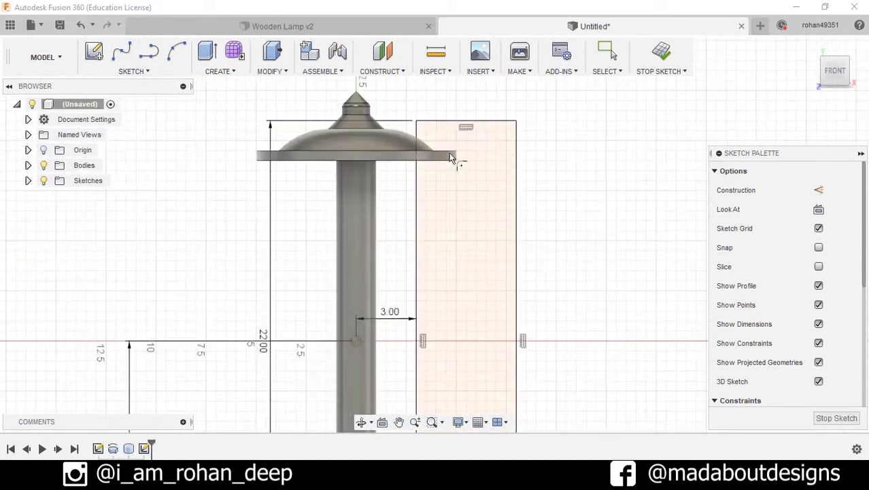
{"action": "left_click", "coordinate": [514, 129]}
{"action": "scroll", "coordinate": [549, 301], "scroll_direction": "down", "scroll_amount": 3}
{"action": "middle_click_drag", "start_coordinate": [549, 301], "coordinate": [518, 185]}
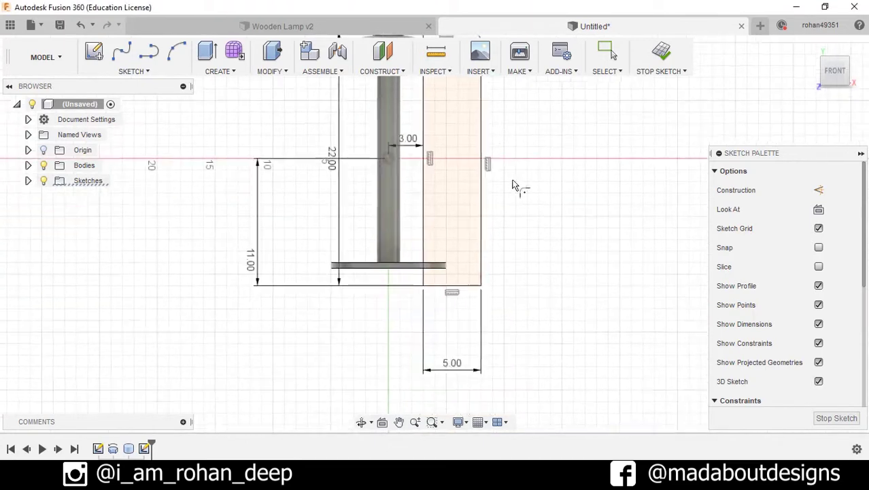
{"action": "left_click", "coordinate": [557, 288]}
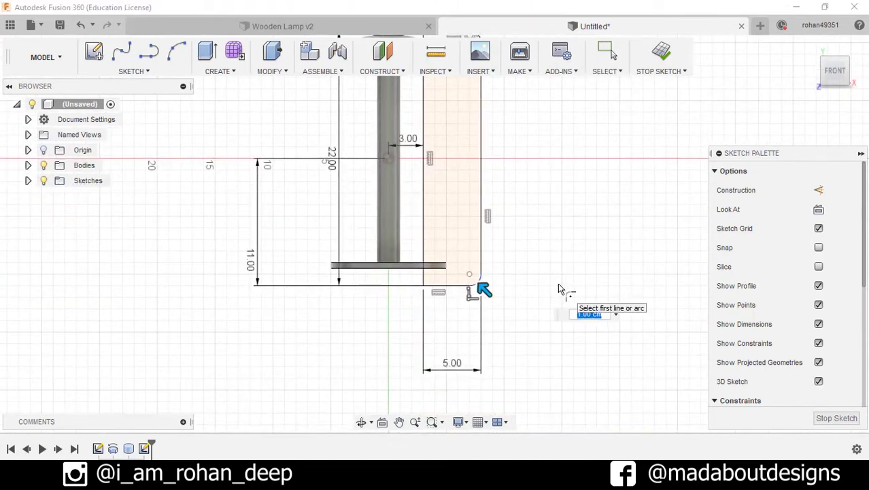
{"action": "type", "text": "3"}
{"action": "key", "text": "Return"}
{"action": "scroll", "coordinate": [503, 268], "scroll_direction": "down", "scroll_amount": 3}
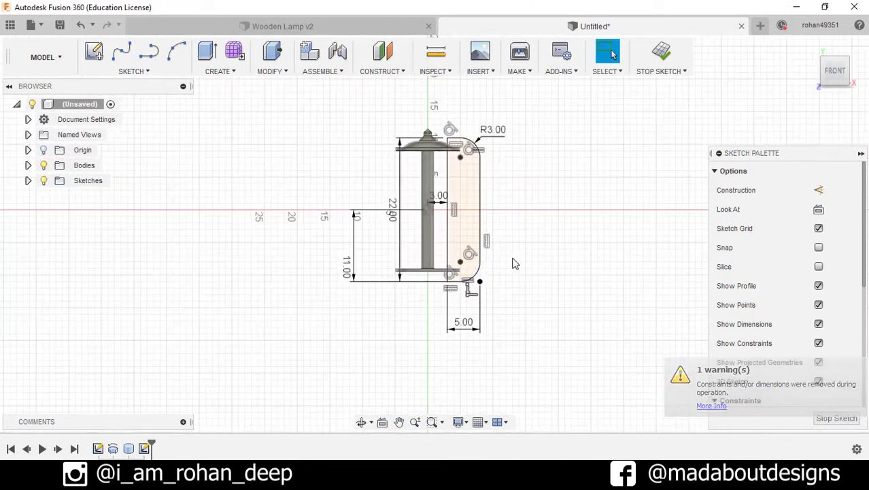
{"action": "scroll", "coordinate": [537, 153], "scroll_direction": "up", "scroll_amount": 2}
{"action": "scroll", "coordinate": [524, 197], "scroll_direction": "up", "scroll_amount": 2}
{"action": "middle_click_drag", "start_coordinate": [510, 202], "coordinate": [637, 84], "text": "shift"}
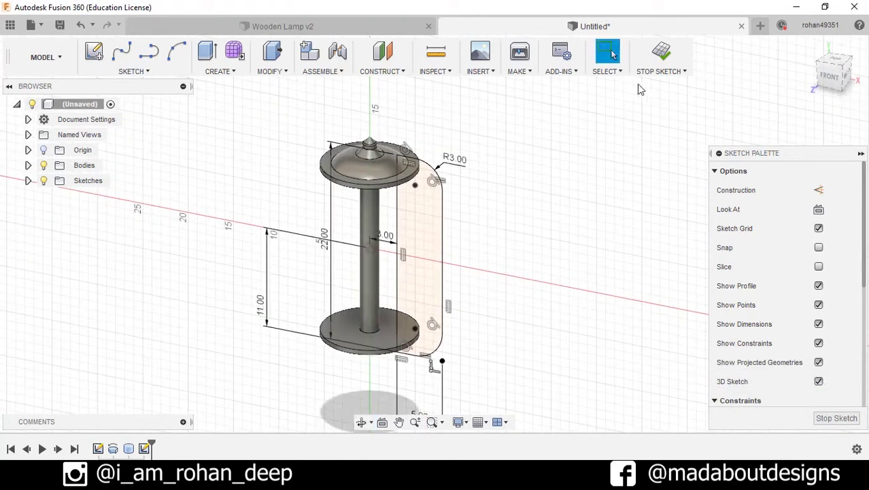
{"action": "left_click", "coordinate": [661, 54]}
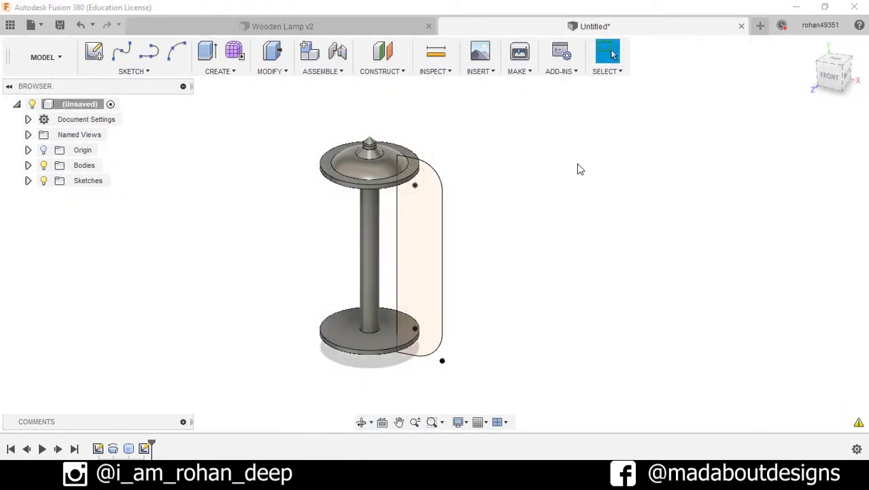
- Extrude the rounded profile symmetrically by 0.1 cm as a new body
{"action": "left_click", "coordinate": [234, 76]}
{"action": "left_click", "coordinate": [221, 116]}
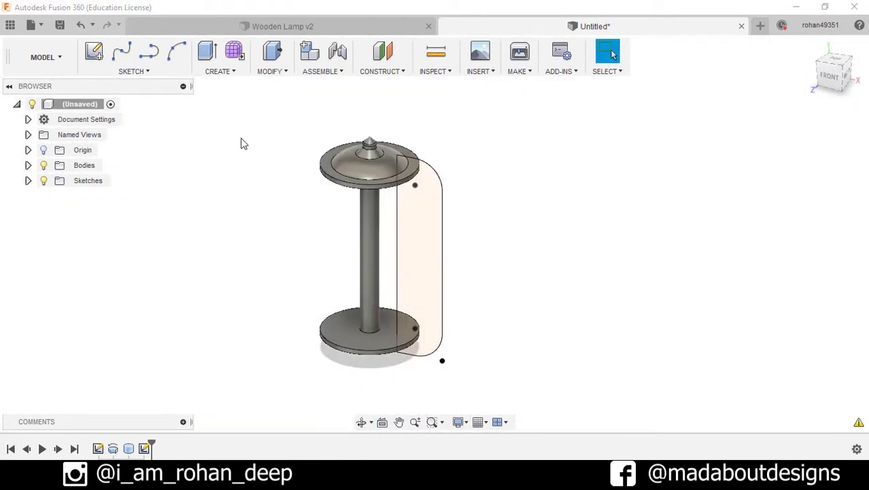
{"action": "left_click", "coordinate": [435, 251]}
{"action": "middle_click_drag", "start_coordinate": [462, 326], "coordinate": [553, 274], "text": "shift"}
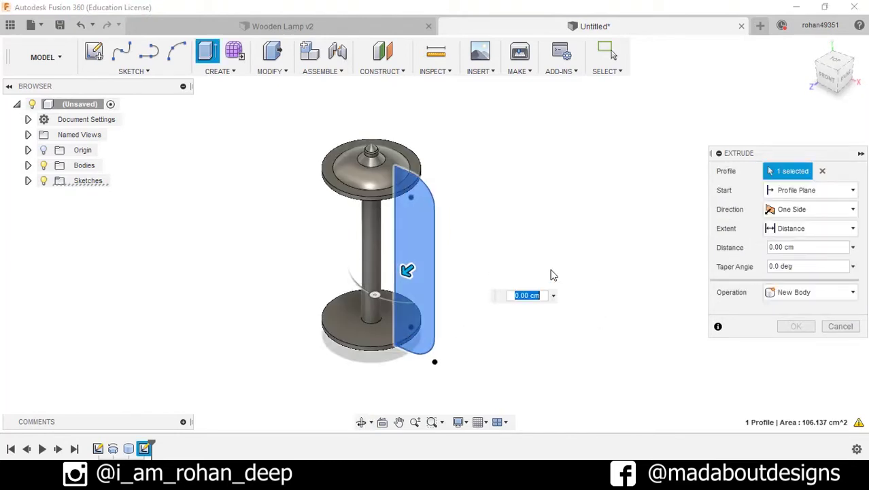
{"action": "left_click", "coordinate": [810, 209]}
{"action": "left_click", "coordinate": [797, 257]}
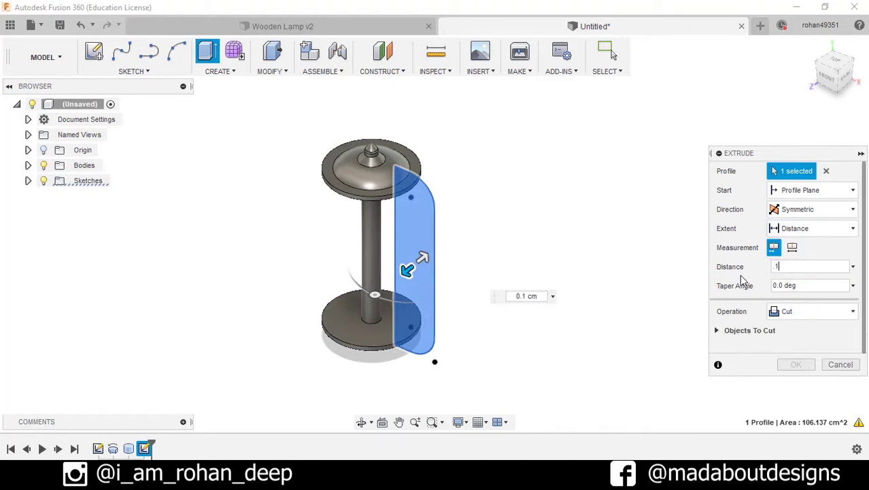
{"action": "left_click", "coordinate": [824, 314]}
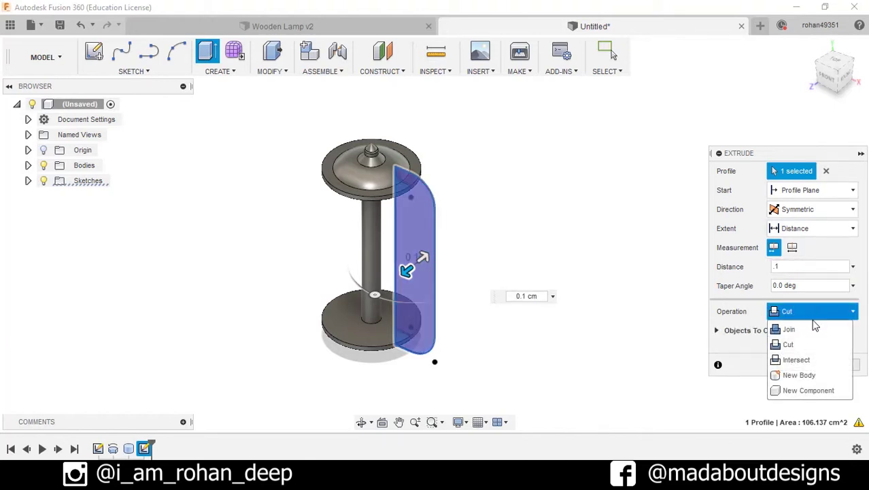
{"action": "left_click", "coordinate": [808, 373]}
{"action": "left_click", "coordinate": [797, 345]}
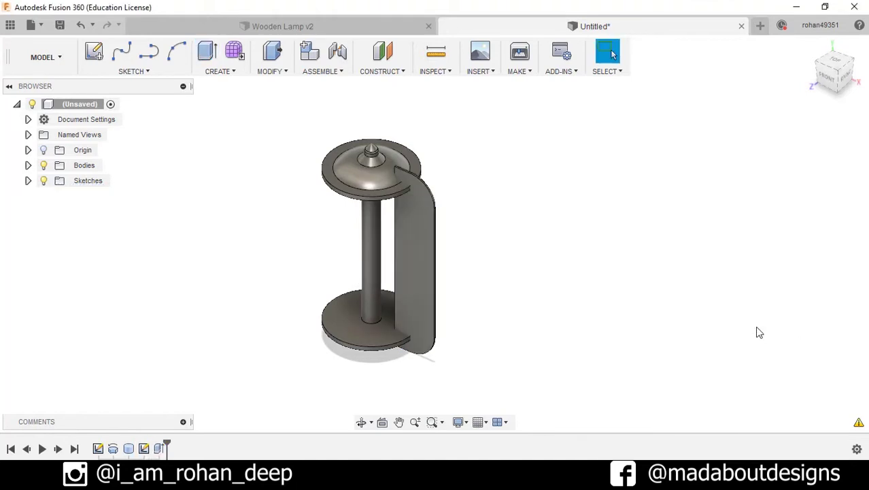
{"action": "mouse_move", "coordinate": [544, 313]}
{"action": "middle_mouse_down", "text": "shift"}
{"action": "mouse_move", "coordinate": [570, 270]}
{"action": "mouse_move", "coordinate": [609, 281]}
{"action": "mouse_move", "coordinate": [592, 294]}
{"action": "mouse_move", "coordinate": [537, 301]}
{"action": "middle_mouse_up", "text": "shift"}
{"action": "scroll", "coordinate": [442, 276], "scroll_direction": "up", "scroll_amount": 3}
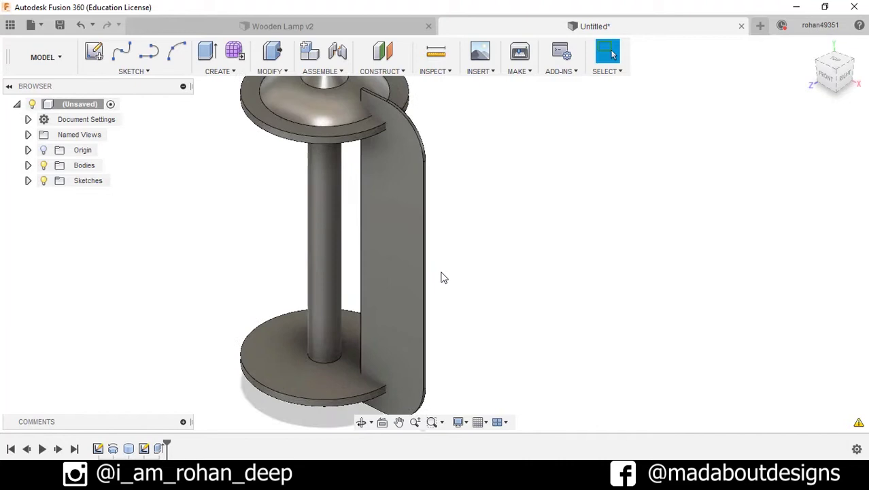
{"action": "middle_click_drag", "start_coordinate": [443, 276], "coordinate": [479, 268]}
- Combine with Cut, using the top disc as target and the rib plate as tool
{"action": "left_click", "coordinate": [269, 71]}
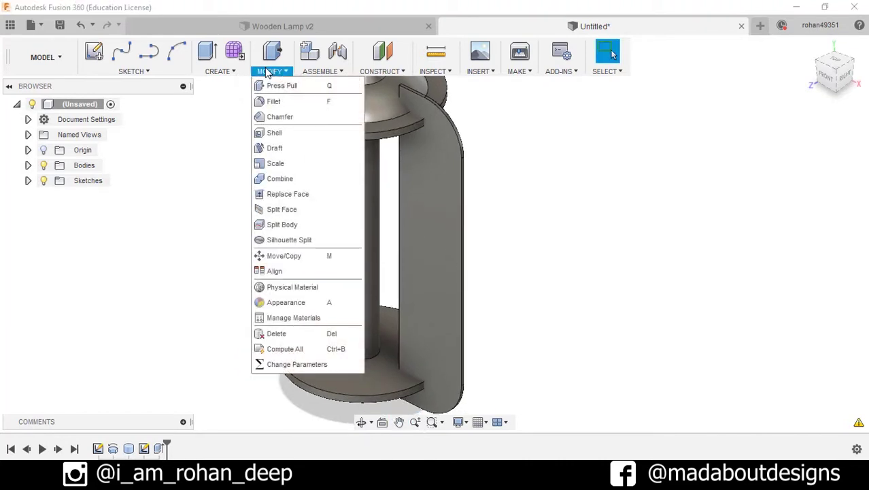
{"action": "left_click", "coordinate": [273, 179]}
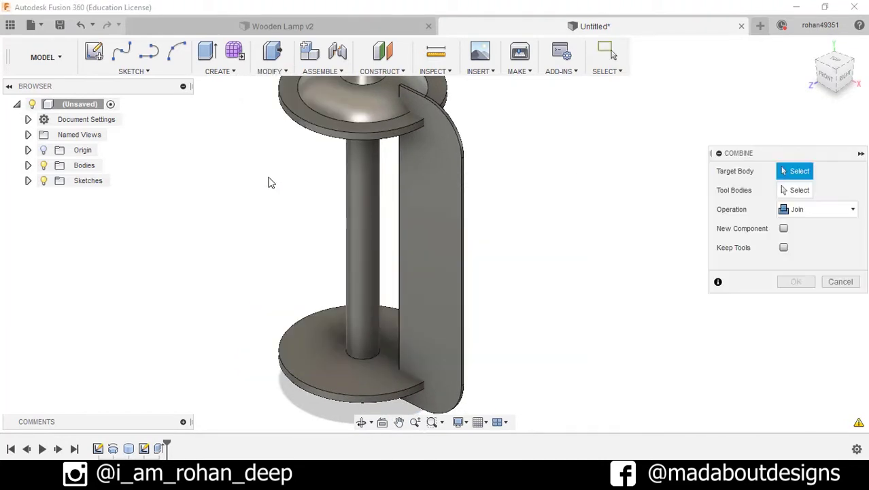
{"action": "middle_click_drag", "start_coordinate": [241, 209], "coordinate": [334, 132], "text": "shift"}
{"action": "scroll", "coordinate": [449, 143], "scroll_direction": "up", "scroll_amount": 3}
{"action": "scroll", "coordinate": [452, 163], "scroll_direction": "down", "scroll_amount": 3}
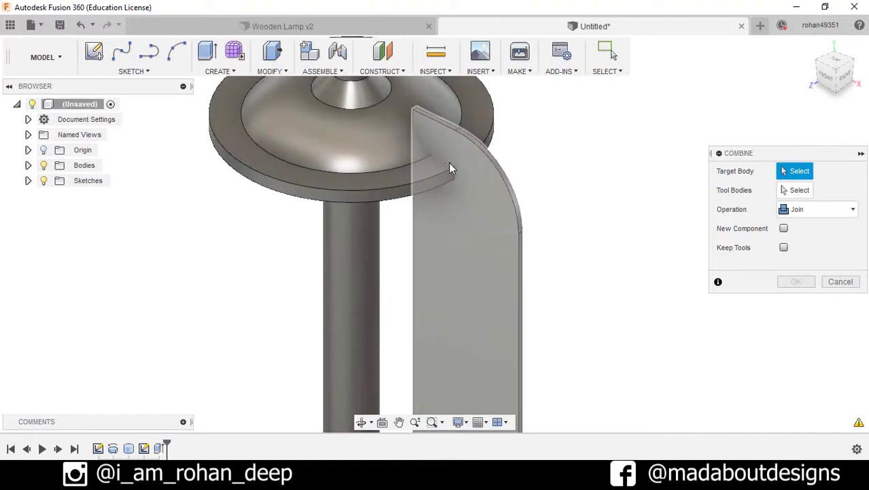
{"action": "middle_click_drag", "start_coordinate": [288, 179], "coordinate": [316, 138], "text": "shift"}
{"action": "middle_click_drag", "start_coordinate": [551, 251], "coordinate": [573, 202], "text": "shift"}
{"action": "scroll", "coordinate": [633, 179], "scroll_direction": "down", "scroll_amount": 3}
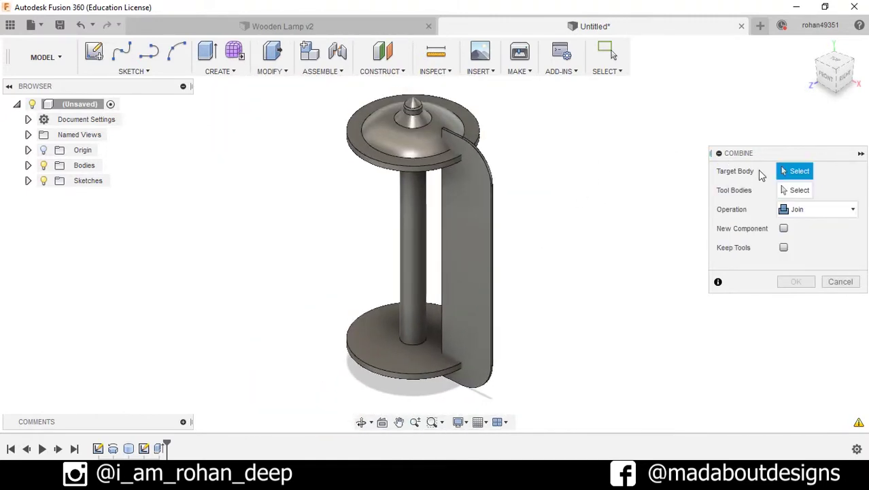
{"action": "left_click", "coordinate": [471, 154]}
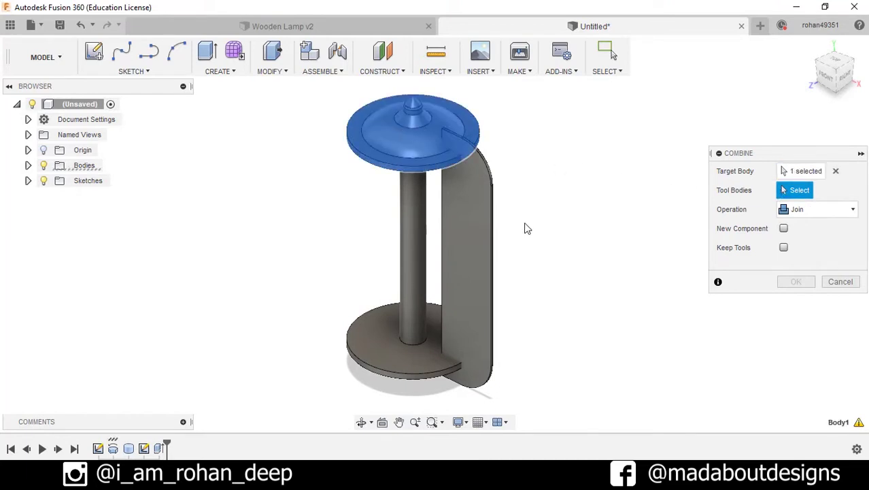
{"action": "left_click", "coordinate": [461, 234]}
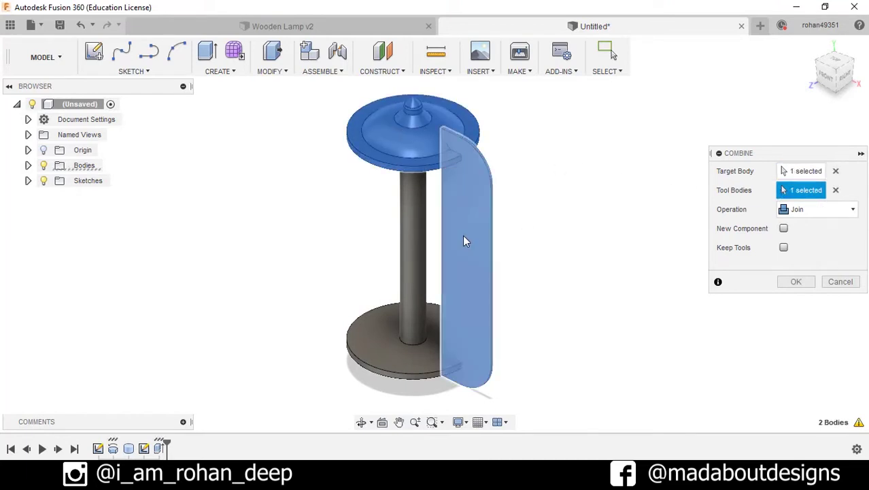
{"action": "left_click", "coordinate": [826, 214]}
{"action": "left_click", "coordinate": [816, 242]}
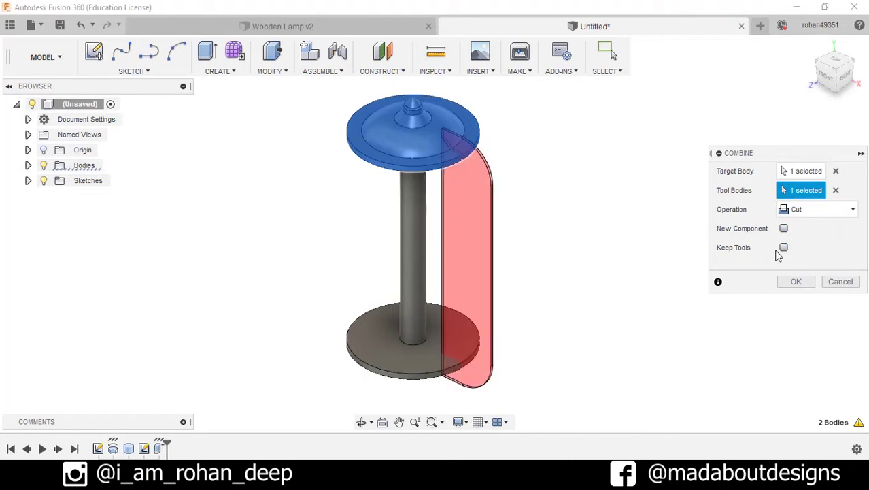
{"action": "left_click", "coordinate": [797, 282]}
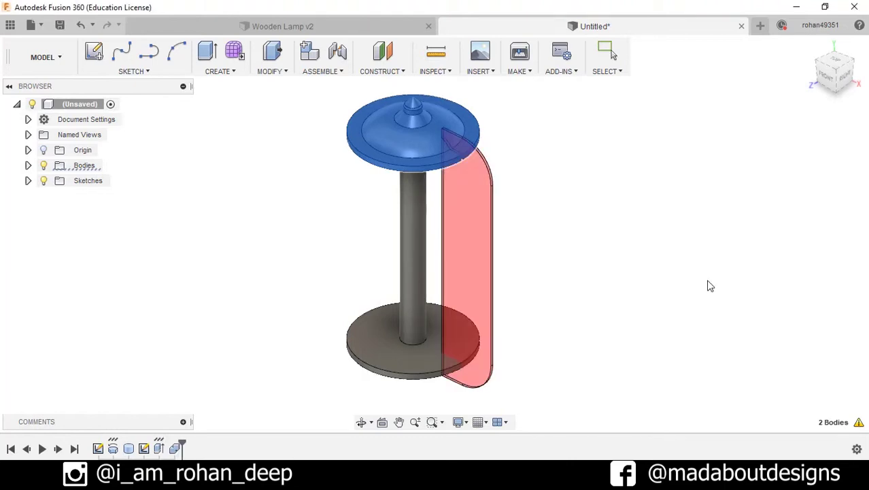
{"action": "mouse_move", "coordinate": [599, 288]}
{"action": "middle_mouse_down", "text": "shift"}
{"action": "mouse_move", "coordinate": [601, 278]}
{"action": "mouse_move", "coordinate": [608, 285]}
{"action": "middle_mouse_up", "text": "shift"}
- Combine with Cut, using the base disc as target and the rib plate as tool, keeping the plate
{"action": "middle_click_drag", "start_coordinate": [409, 371], "coordinate": [374, 291]}
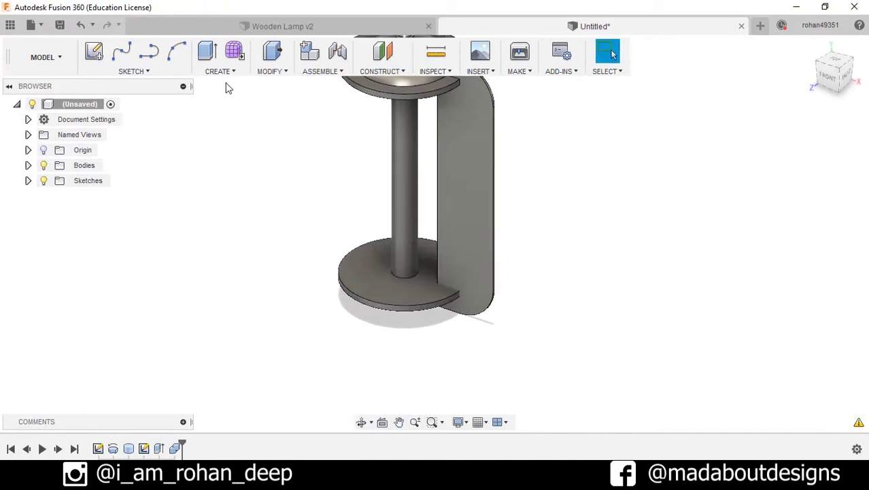
{"action": "left_click", "coordinate": [270, 71]}
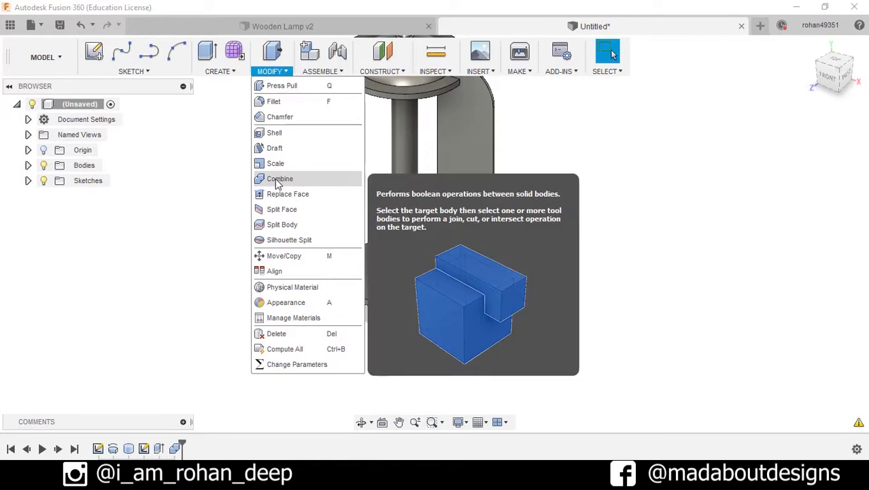
{"action": "left_click", "coordinate": [278, 178]}
{"action": "left_click", "coordinate": [404, 295]}
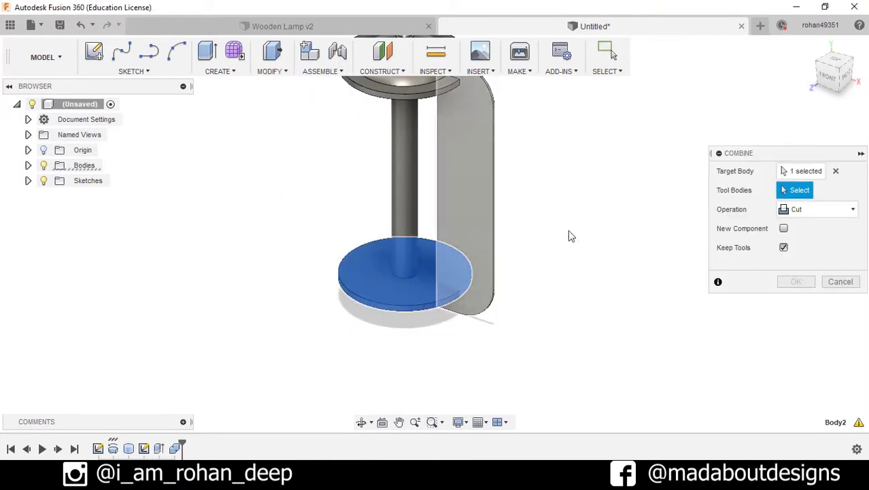
{"action": "left_click", "coordinate": [473, 187]}
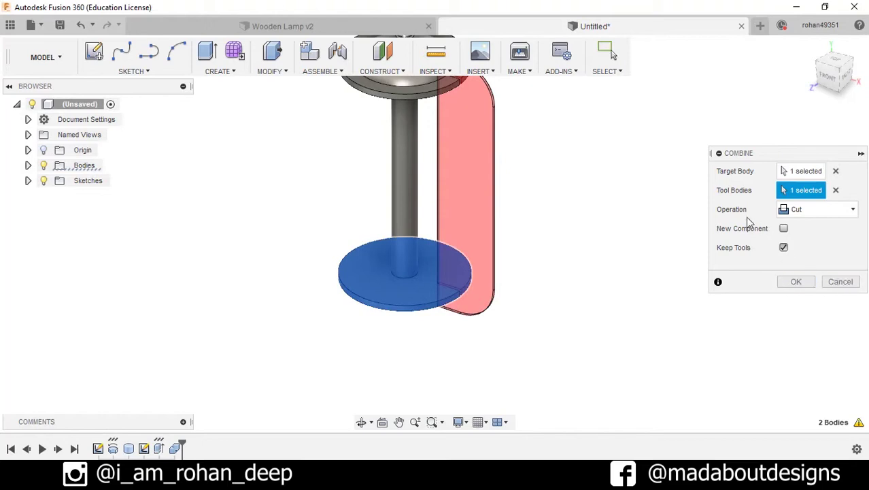
{"action": "left_click", "coordinate": [795, 282]}
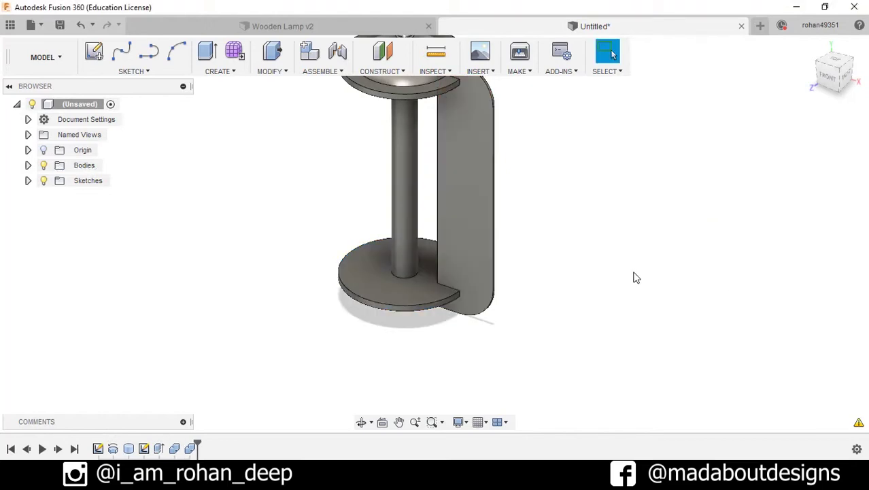
{"action": "scroll", "coordinate": [578, 232], "scroll_direction": "up", "scroll_amount": 5}
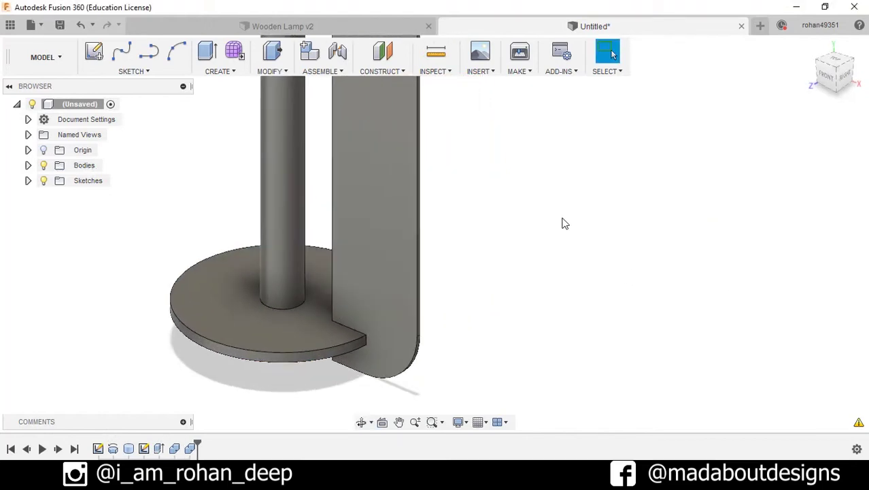
{"action": "middle_click_drag", "start_coordinate": [552, 202], "coordinate": [412, 177]}
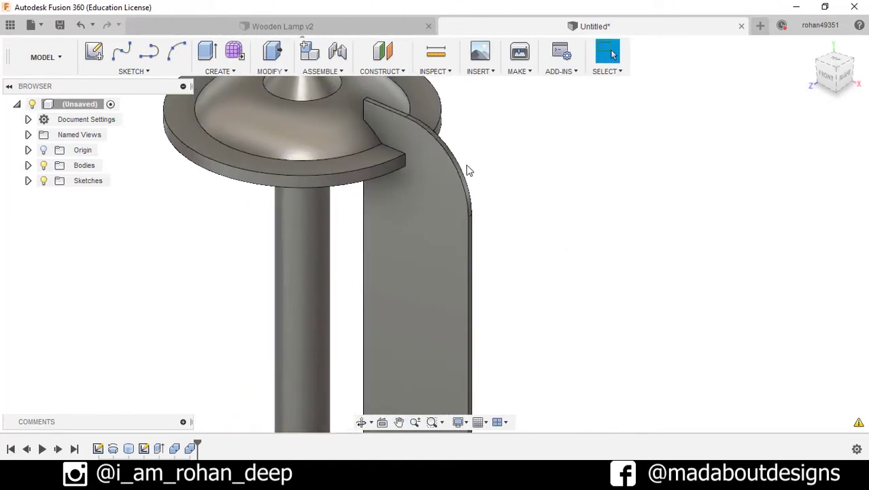
{"action": "scroll", "coordinate": [480, 173], "scroll_direction": "down", "scroll_amount": 4}
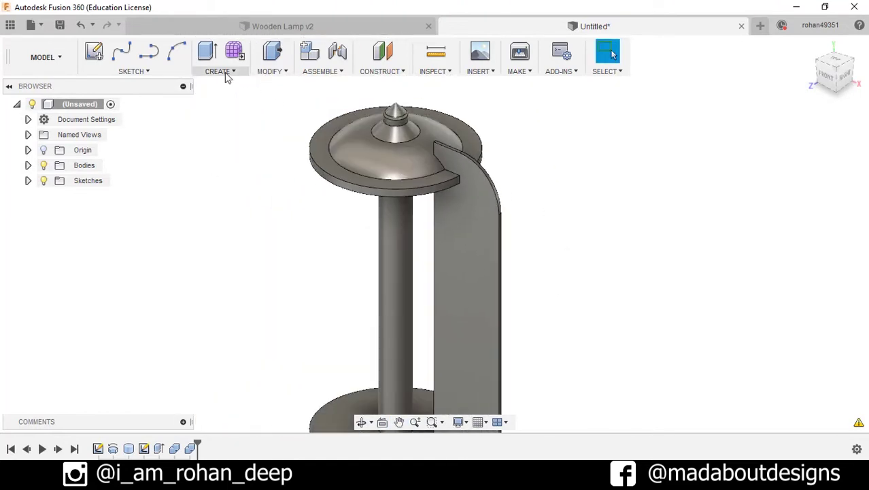
- Apply a 0.1 cm Rule Fillet with All Edges to both faces of the rib plate
{"action": "left_click", "coordinate": [271, 72]}
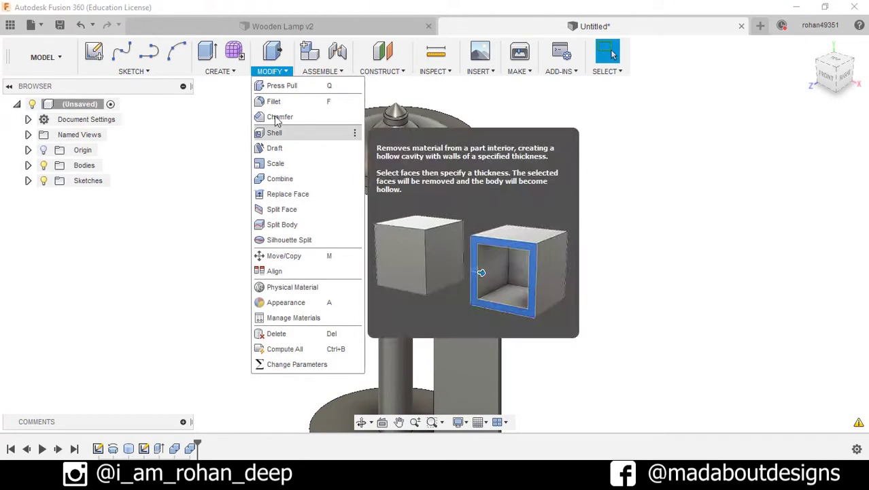
{"action": "left_click", "coordinate": [275, 102]}
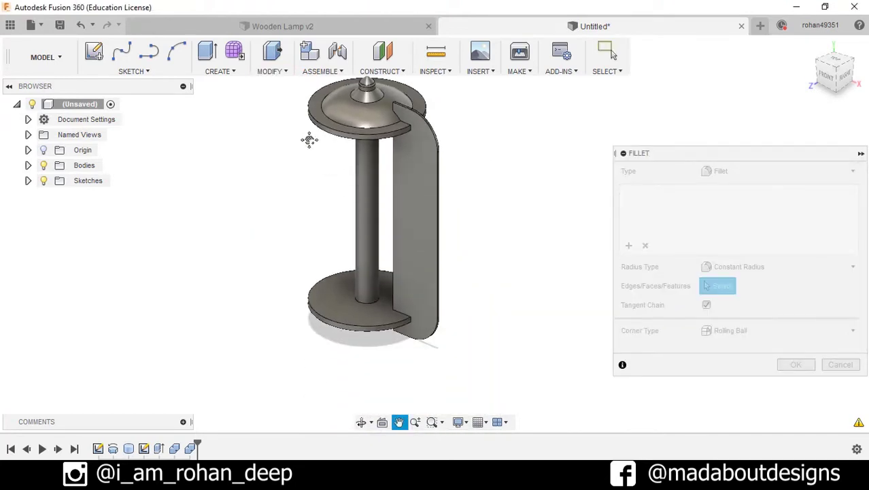
{"action": "left_click", "coordinate": [739, 171]}
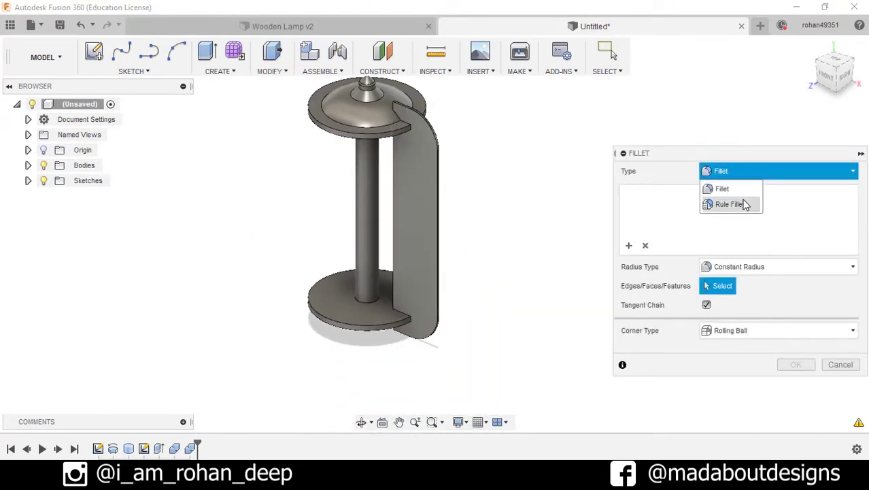
{"action": "left_click", "coordinate": [738, 202]}
{"action": "scroll", "coordinate": [487, 173], "scroll_direction": "up", "scroll_amount": 5}
{"action": "left_click", "coordinate": [361, 171]}
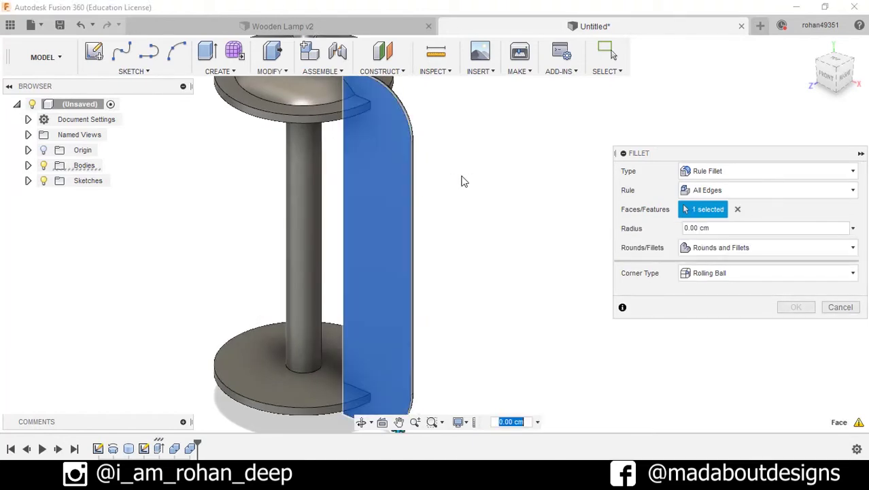
{"action": "scroll", "coordinate": [443, 173], "scroll_direction": "up", "scroll_amount": 2}
{"action": "middle_click_drag", "start_coordinate": [443, 173], "coordinate": [361, 170], "text": "shift"}
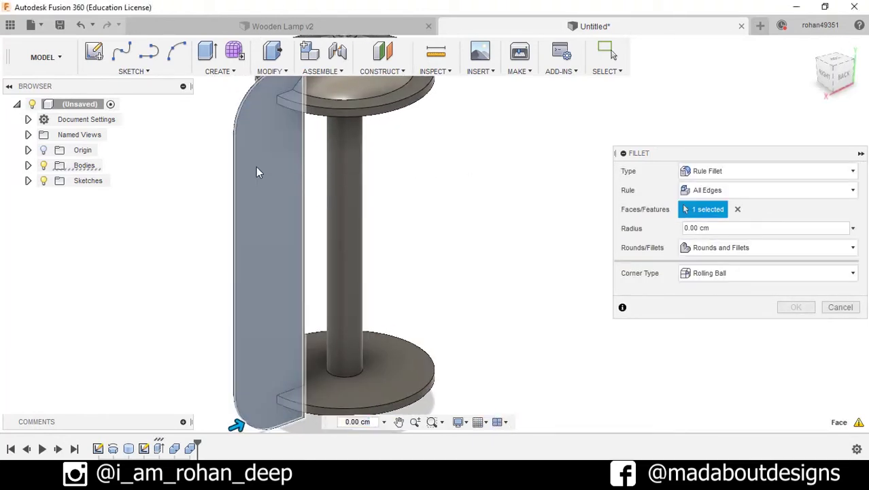
{"action": "left_click", "coordinate": [256, 166]}
{"action": "scroll", "coordinate": [537, 221], "scroll_direction": "down", "scroll_amount": 2}
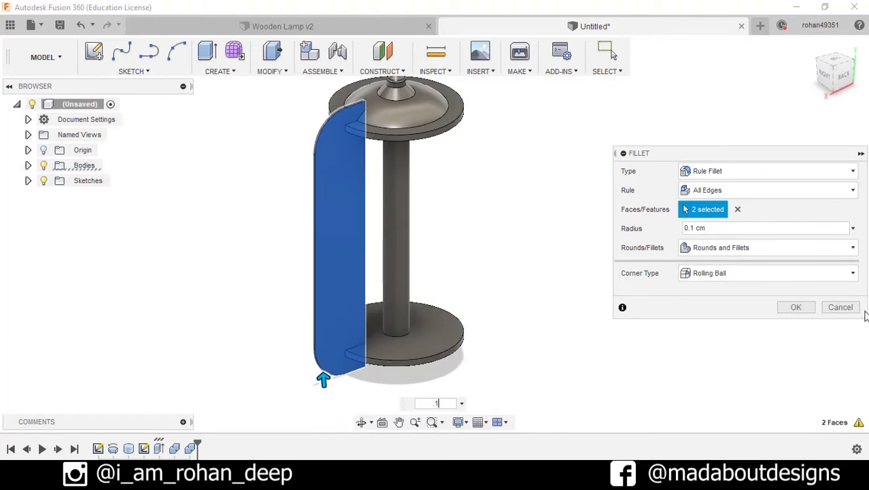
{"action": "left_click", "coordinate": [793, 307]}
{"action": "middle_click_drag", "start_coordinate": [569, 338], "coordinate": [702, 340], "text": "shift"}
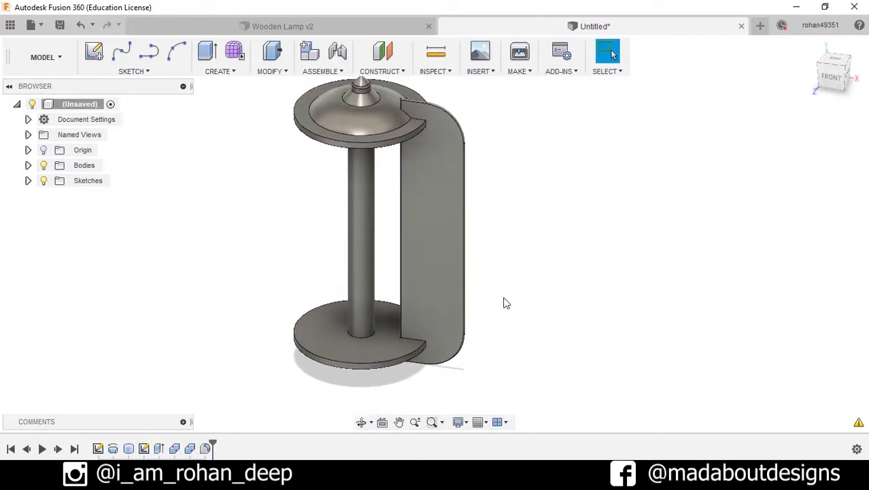
- Hide Body4 in the browser's Bodies list and zoom out to show the whole lamp
{"action": "left_click", "coordinate": [422, 245]}
{"action": "left_click", "coordinate": [28, 165]}
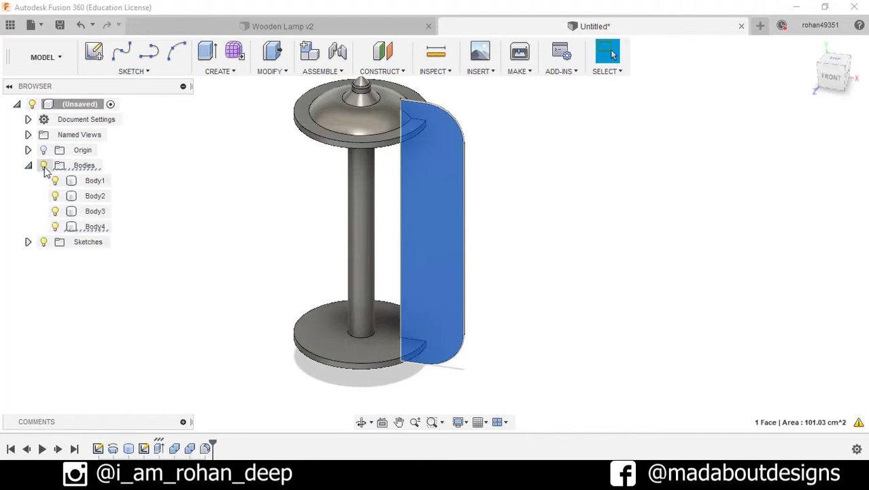
{"action": "left_click", "coordinate": [55, 228]}
{"action": "left_click", "coordinate": [55, 227]}
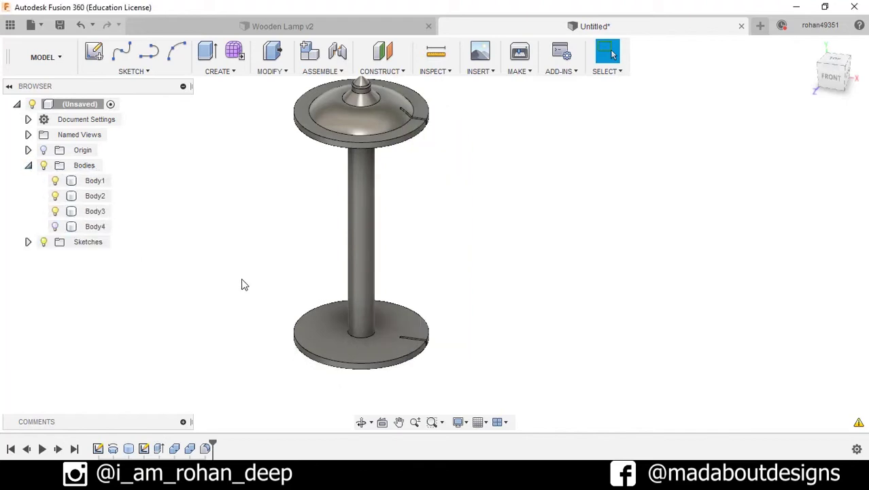
{"action": "scroll", "coordinate": [423, 363], "scroll_direction": "up", "scroll_amount": 3}
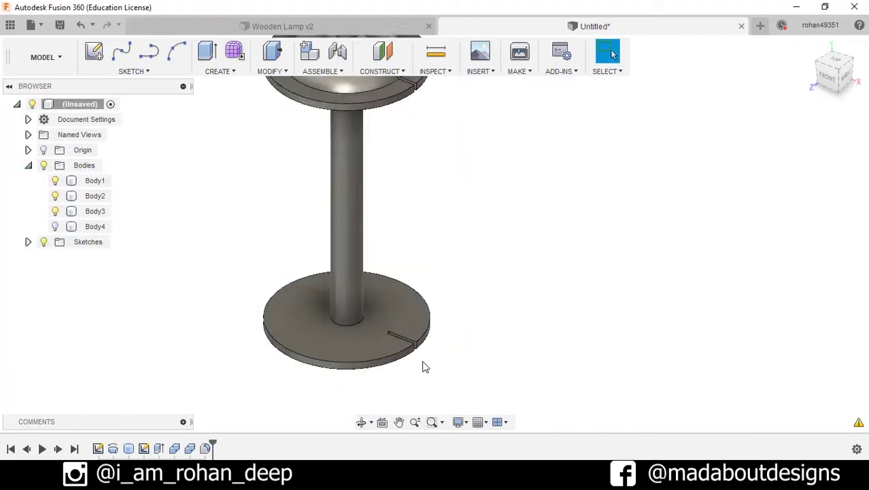
{"action": "left_click", "coordinate": [398, 341]}
{"action": "scroll", "coordinate": [398, 341], "scroll_direction": "up", "scroll_amount": 2}
{"action": "scroll", "coordinate": [346, 267], "scroll_direction": "down", "scroll_amount": 3}
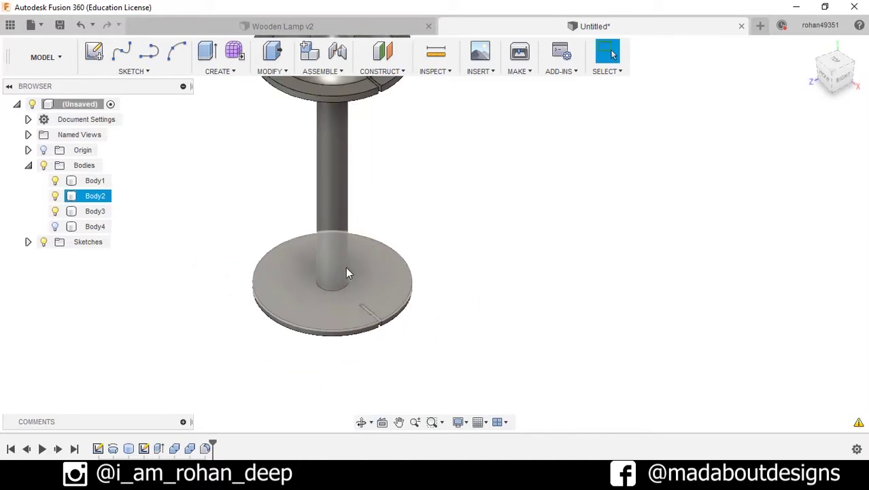
{"action": "key", "text": "Escape"}
{"action": "middle_click_drag", "start_coordinate": [430, 272], "coordinate": [458, 305]}
{"action": "scroll", "coordinate": [458, 305], "scroll_direction": "down", "scroll_amount": 2}
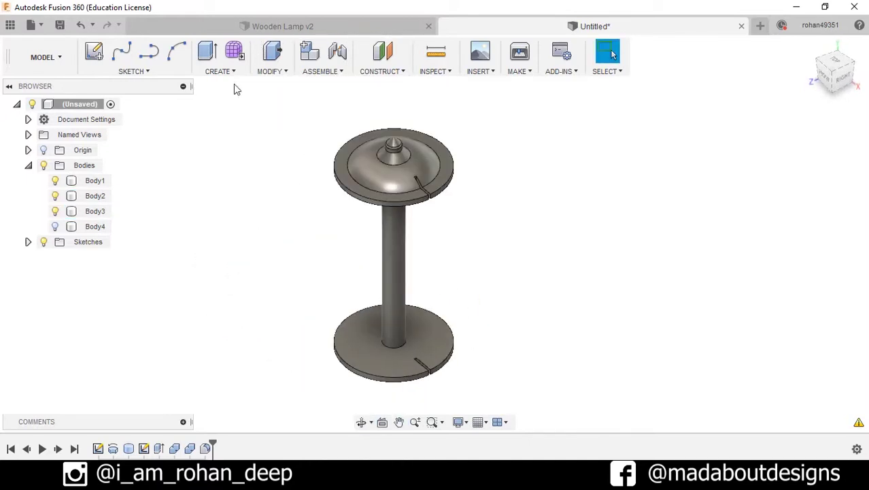
- Start a Features circular pattern and pick the two slot cuts from the timeline
{"action": "left_click", "coordinate": [219, 71]}
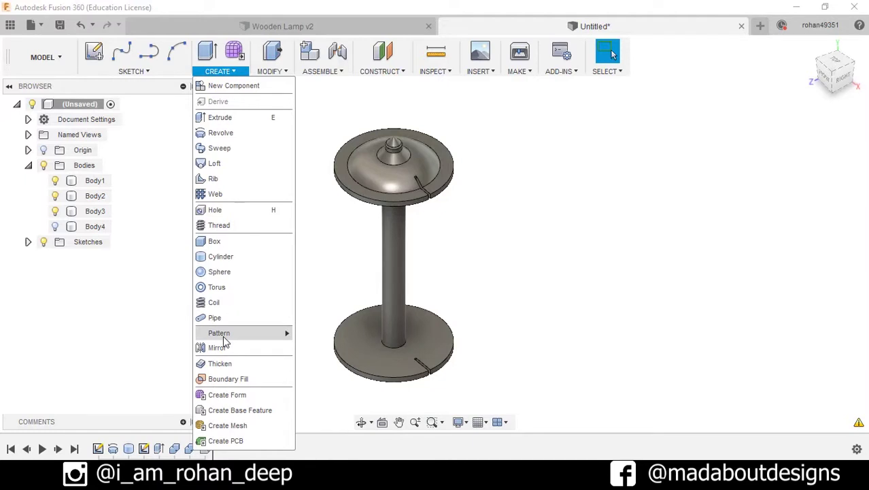
{"action": "mouse_move", "coordinate": [224, 333]}
{"action": "left_click", "coordinate": [330, 351]}
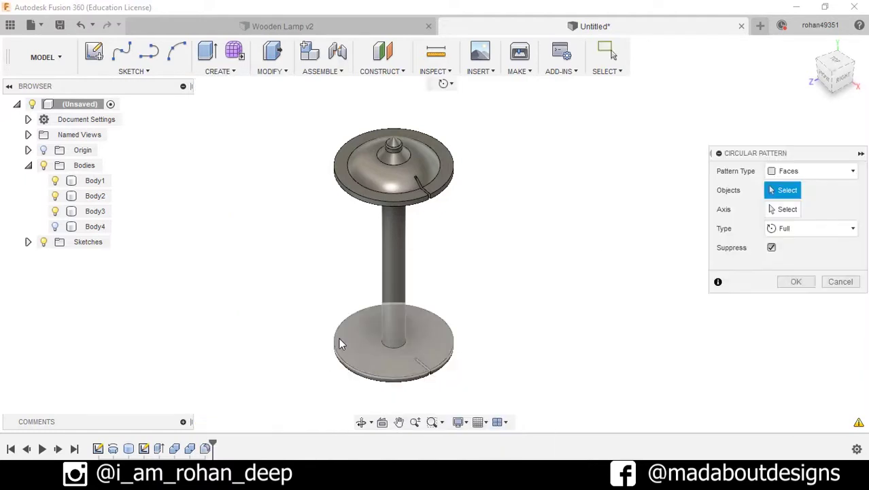
{"action": "left_click", "coordinate": [817, 170]}
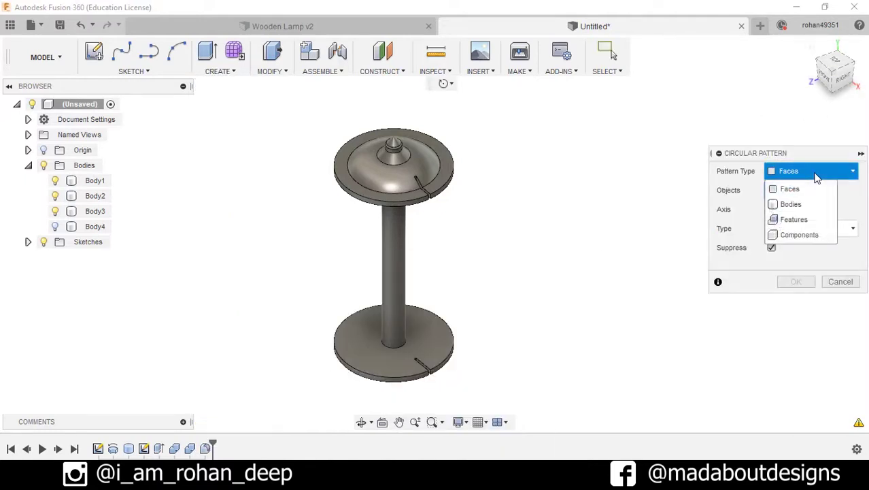
{"action": "left_click", "coordinate": [806, 219]}
{"action": "scroll", "coordinate": [439, 401], "scroll_direction": "up", "scroll_amount": 3}
{"action": "middle_click_drag", "start_coordinate": [430, 383], "coordinate": [339, 417]}
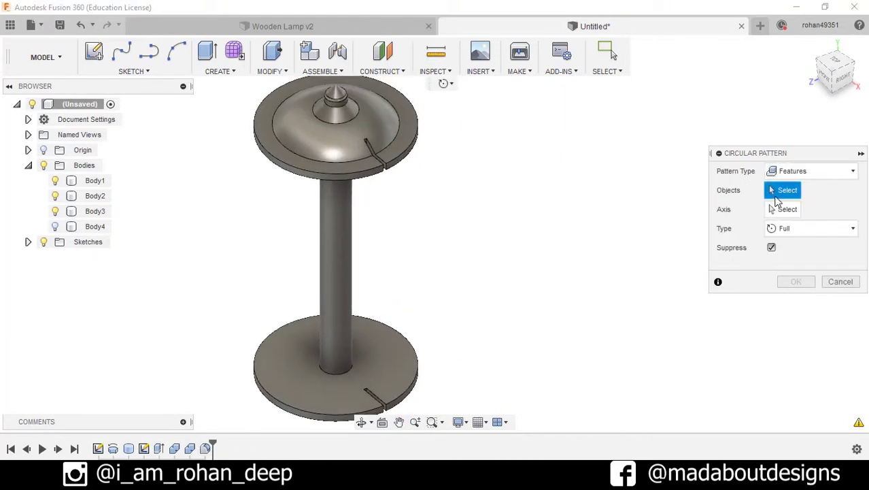
{"action": "left_click", "coordinate": [189, 447]}
{"action": "left_click", "coordinate": [174, 449], "text": "ctrl"}
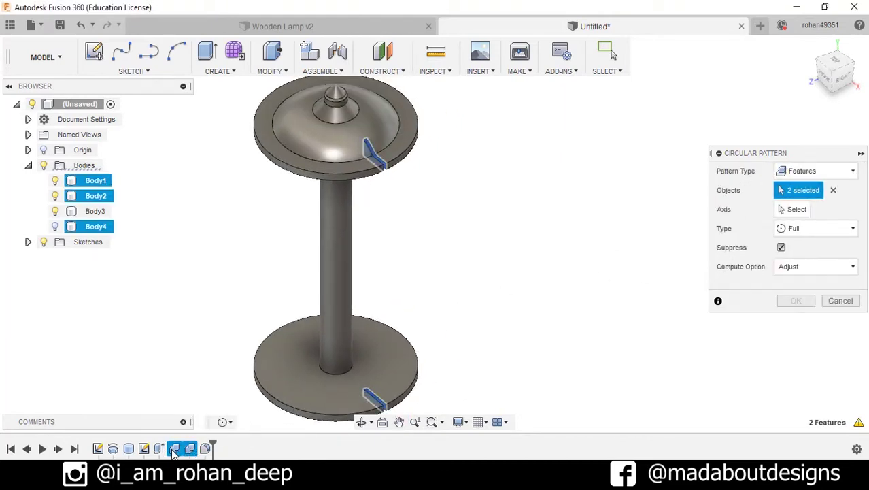
- Use the central column as the axis and apply 25 copies with Optimized compute
{"action": "left_click", "coordinate": [793, 210]}
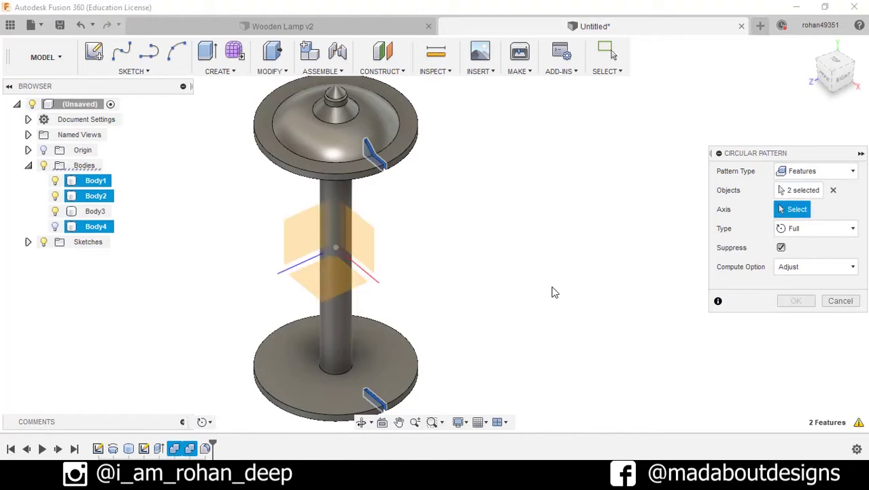
{"action": "left_click", "coordinate": [342, 333]}
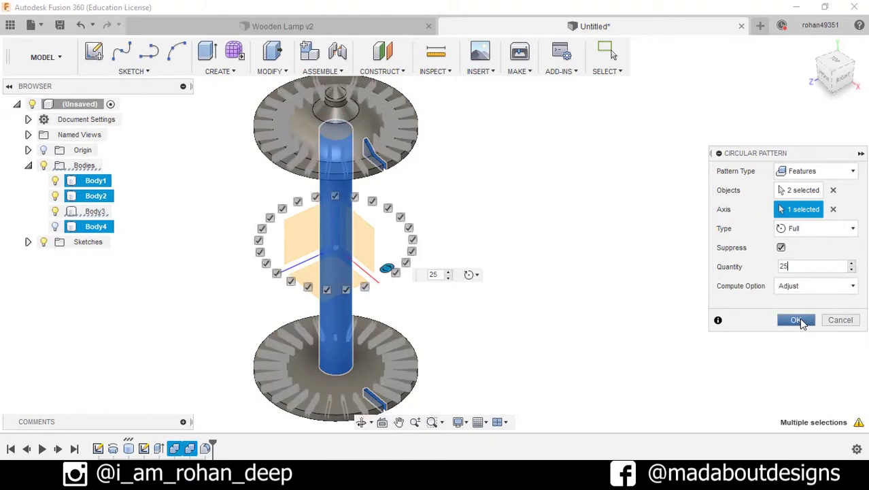
{"action": "left_click", "coordinate": [806, 286]}
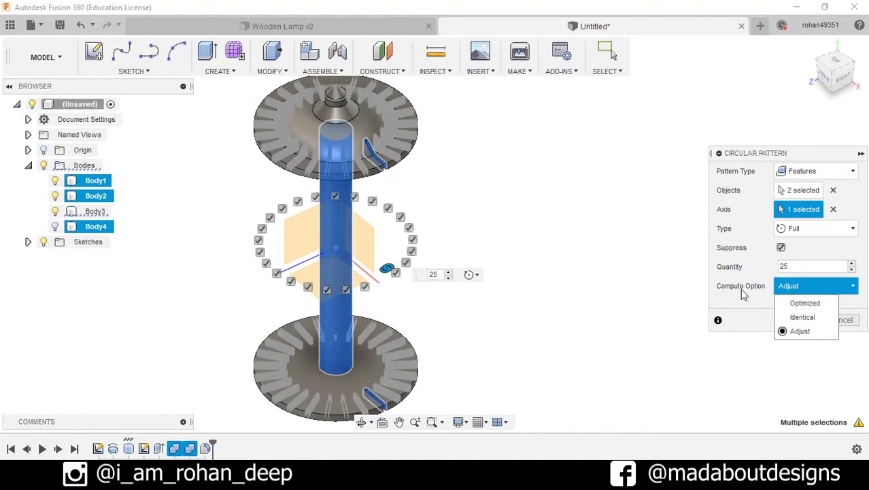
{"action": "left_click", "coordinate": [819, 306]}
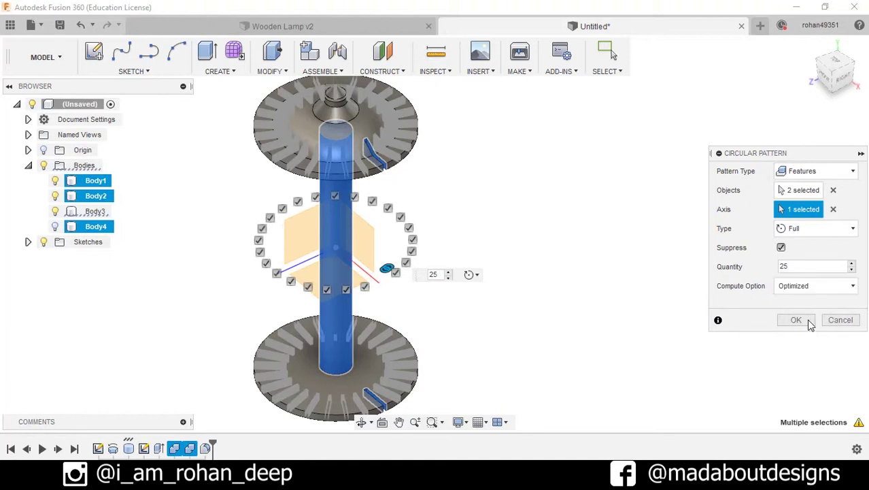
{"action": "left_click", "coordinate": [797, 319]}
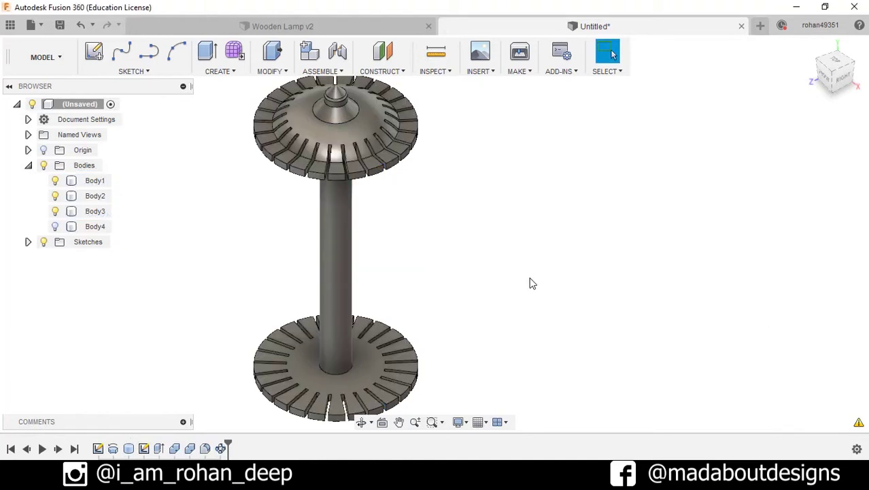
- Make the rib plate Body4 visible again
{"action": "left_click", "coordinate": [56, 228]}
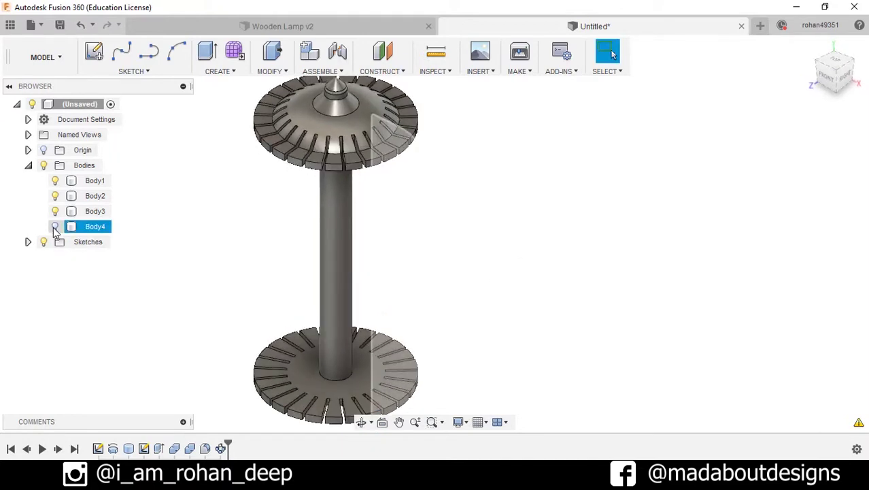
{"action": "left_click", "coordinate": [56, 227]}
{"action": "middle_click_drag", "start_coordinate": [191, 255], "coordinate": [265, 231], "text": "shift"}
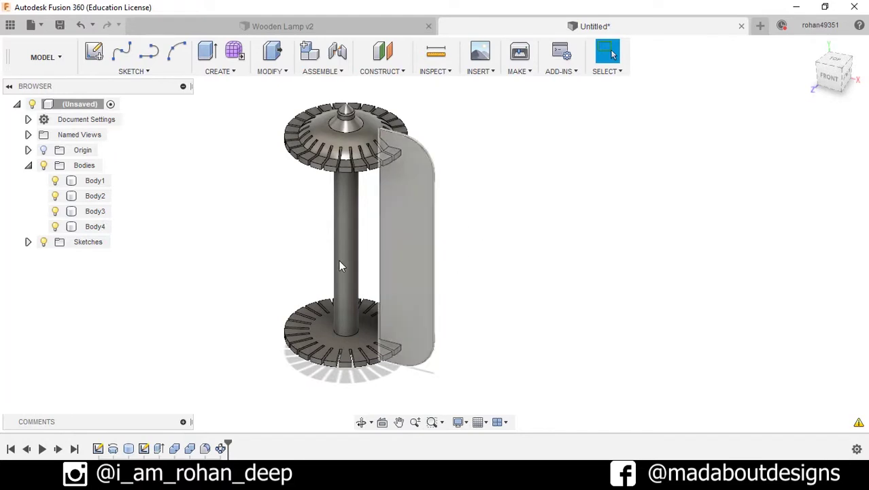
{"action": "left_click", "coordinate": [392, 122]}
{"action": "left_click", "coordinate": [381, 247]}
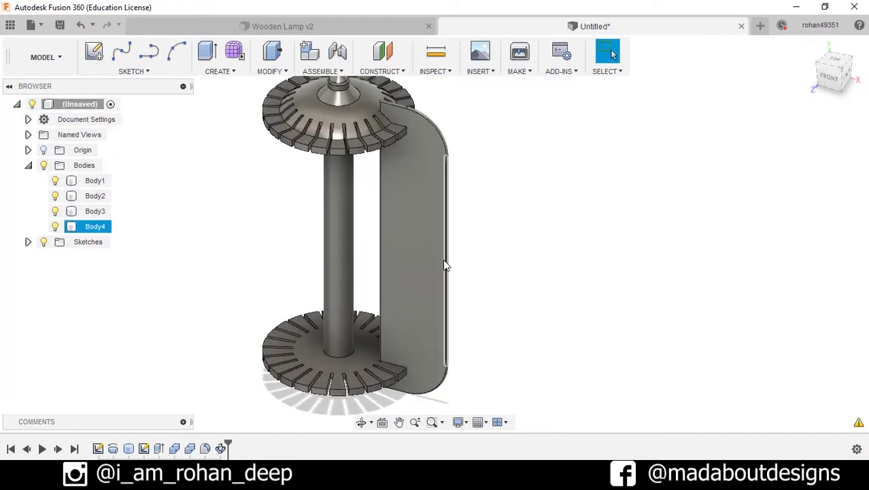
{"action": "middle_click_drag", "start_coordinate": [446, 263], "coordinate": [408, 268], "text": "shift"}
{"action": "left_click", "coordinate": [453, 199]}
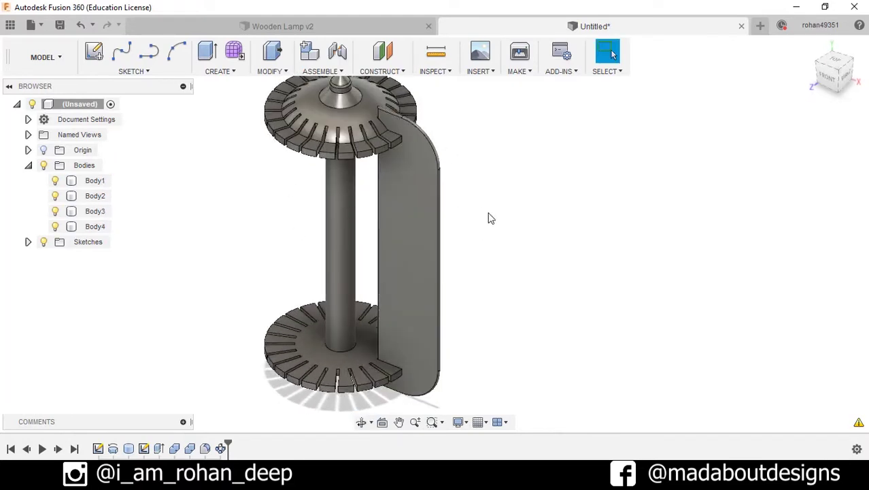
{"action": "scroll", "coordinate": [491, 218], "scroll_direction": "down", "scroll_amount": 2}
- Circular-pattern Body4 as bodies, 25 copies around the central column
{"action": "left_click", "coordinate": [228, 71]}
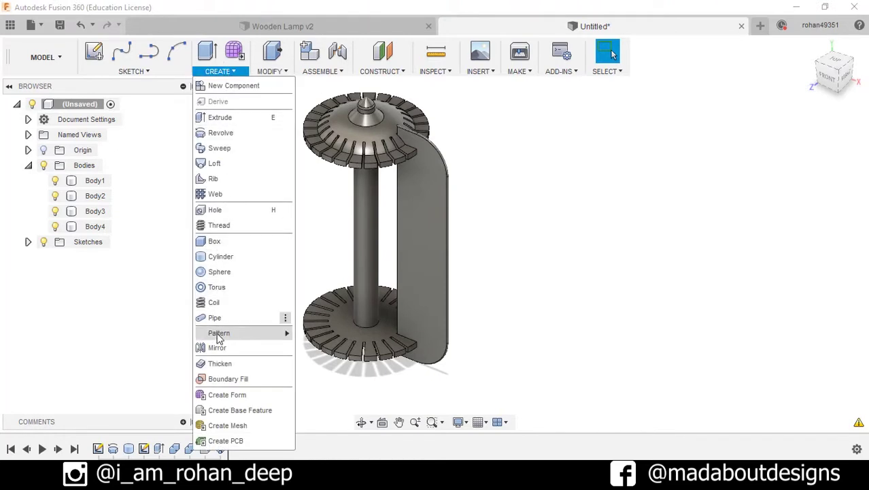
{"action": "mouse_move", "coordinate": [279, 333]}
{"action": "left_click", "coordinate": [328, 350]}
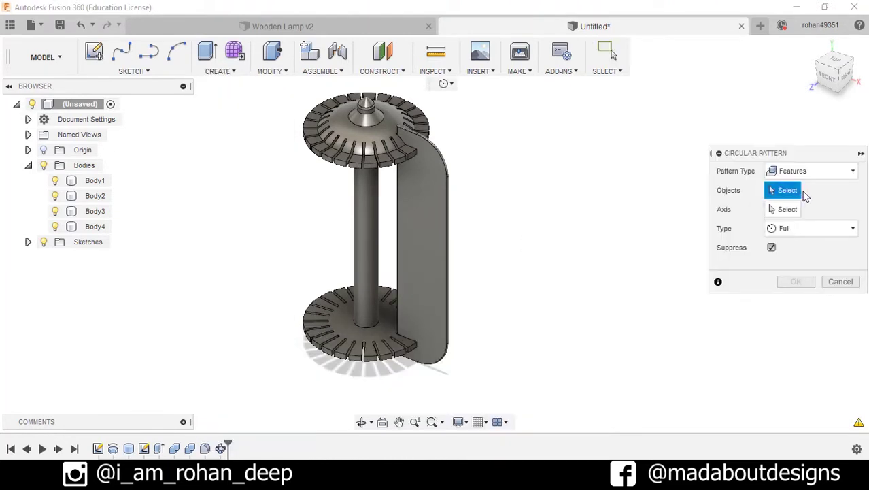
{"action": "left_click", "coordinate": [813, 170]}
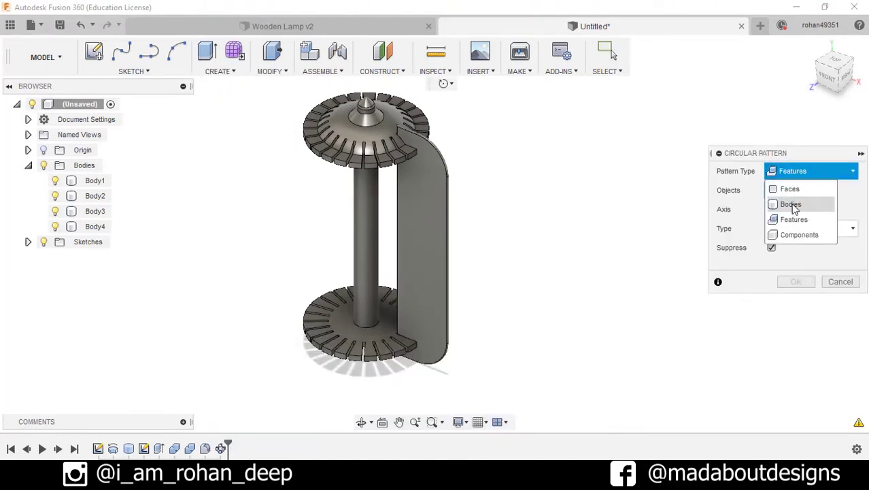
{"action": "left_click", "coordinate": [791, 202]}
{"action": "left_click", "coordinate": [411, 222]}
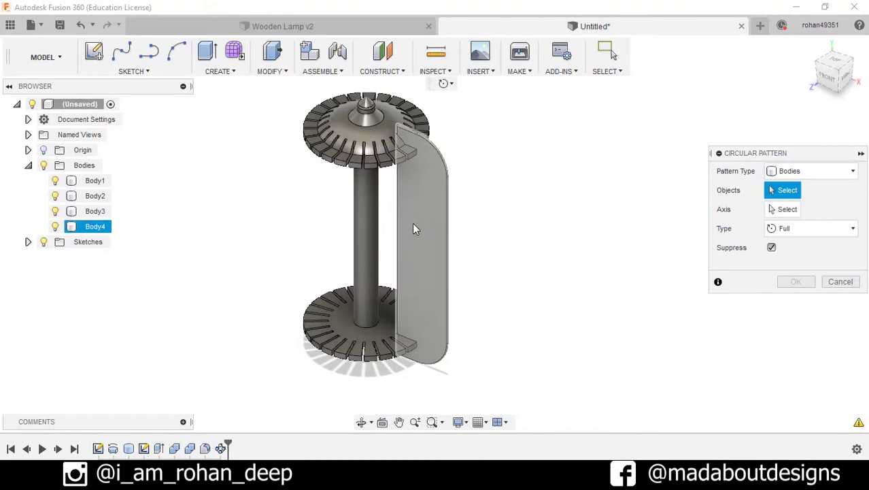
{"action": "left_click", "coordinate": [783, 208]}
{"action": "left_click", "coordinate": [368, 294]}
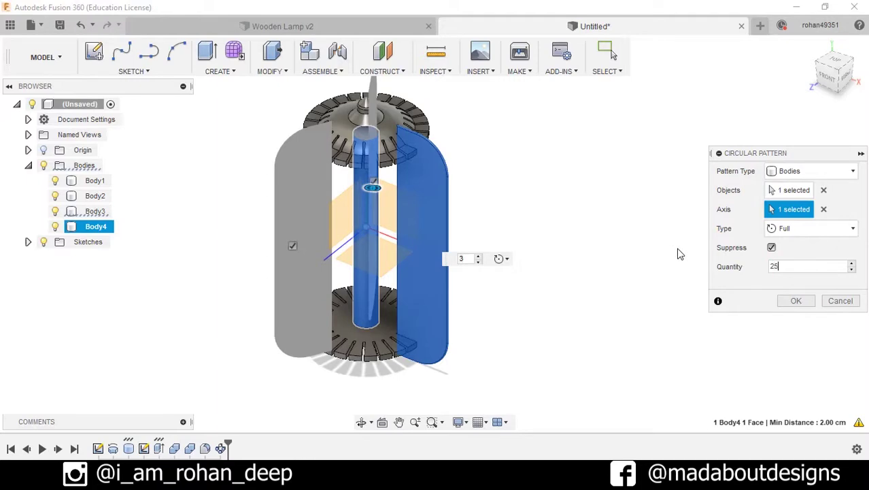
{"action": "left_click", "coordinate": [796, 301]}
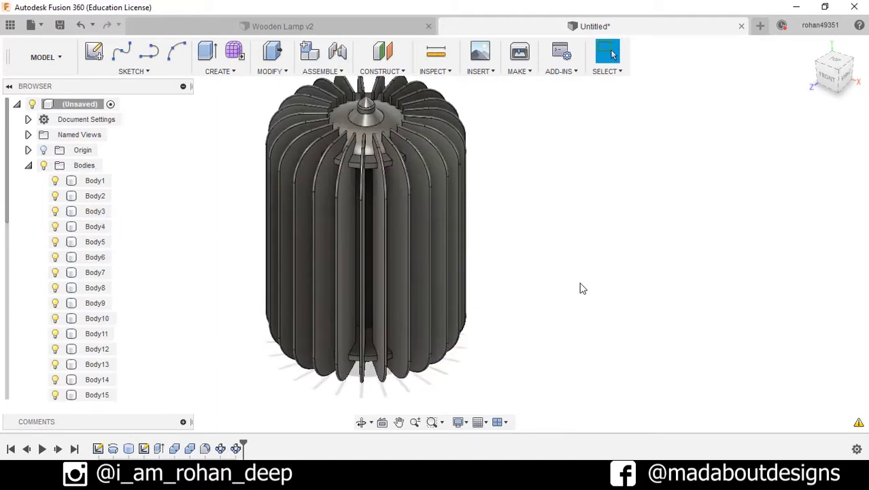
{"action": "middle_click_drag", "start_coordinate": [578, 287], "coordinate": [618, 294], "text": "shift"}
{"action": "left_click_drag", "start_coordinate": [538, 285], "coordinate": [537, 204]}
{"action": "key", "text": "Escape"}
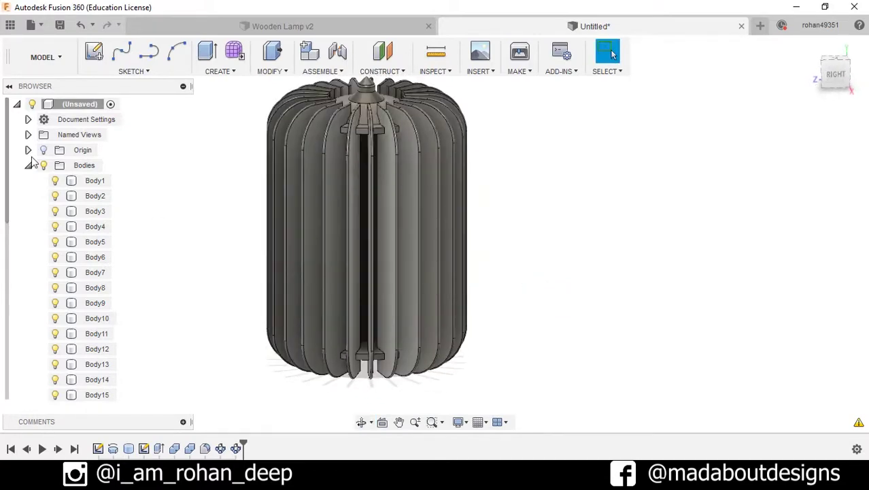
{"action": "left_click", "coordinate": [28, 165]}
- Apply the 3D Ash - Glossy wood appearance to the lamp bodies
{"action": "mouse_move", "coordinate": [198, 189]}
{"action": "middle_mouse_down", "text": "shift"}
{"action": "mouse_move", "coordinate": [183, 202]}
{"action": "mouse_move", "coordinate": [195, 182]}
{"action": "middle_mouse_up", "text": "shift"}
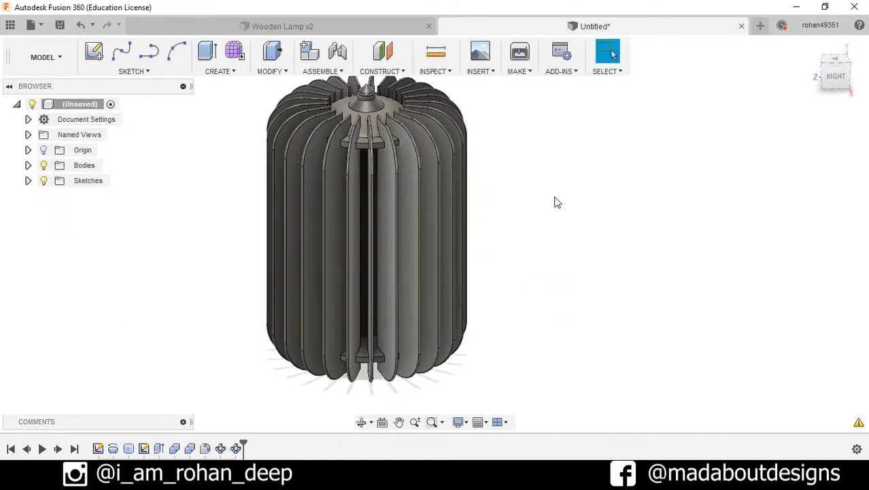
{"action": "key", "text": "a"}
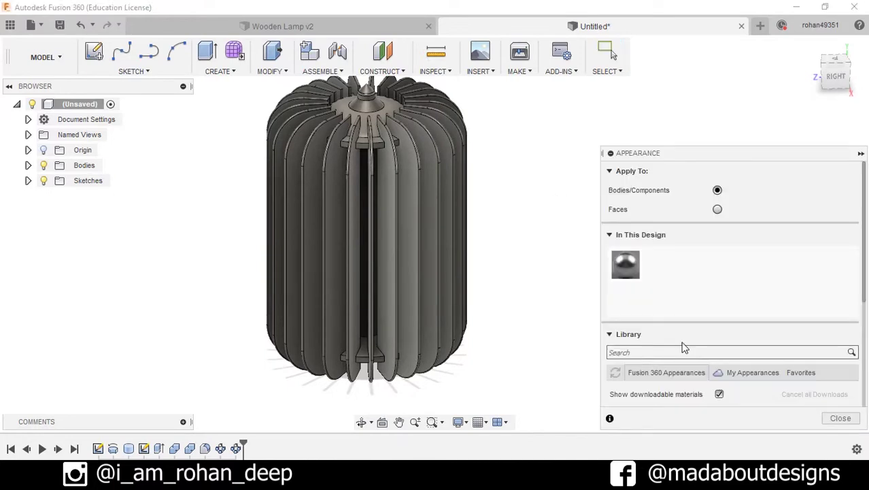
{"action": "scroll", "coordinate": [683, 354], "scroll_direction": "down", "scroll_amount": 5}
{"action": "scroll", "coordinate": [696, 378], "scroll_direction": "up", "scroll_amount": 5}
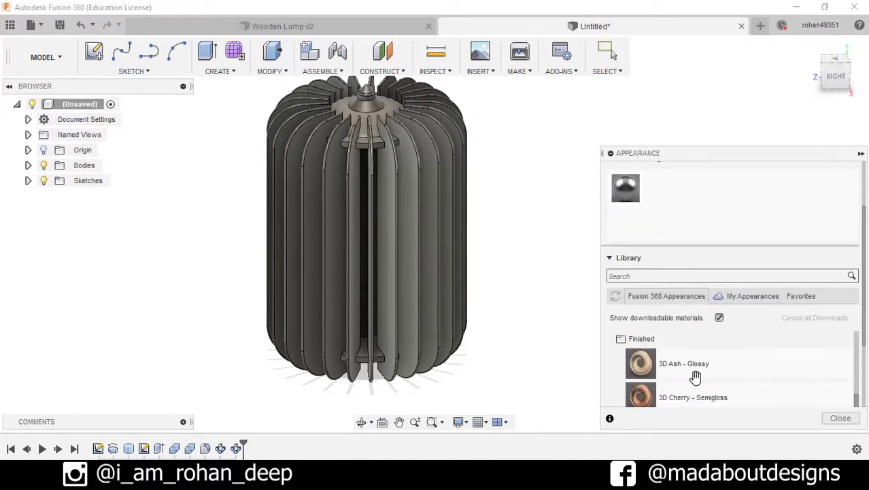
{"action": "scroll", "coordinate": [677, 375], "scroll_direction": "down", "scroll_amount": 2}
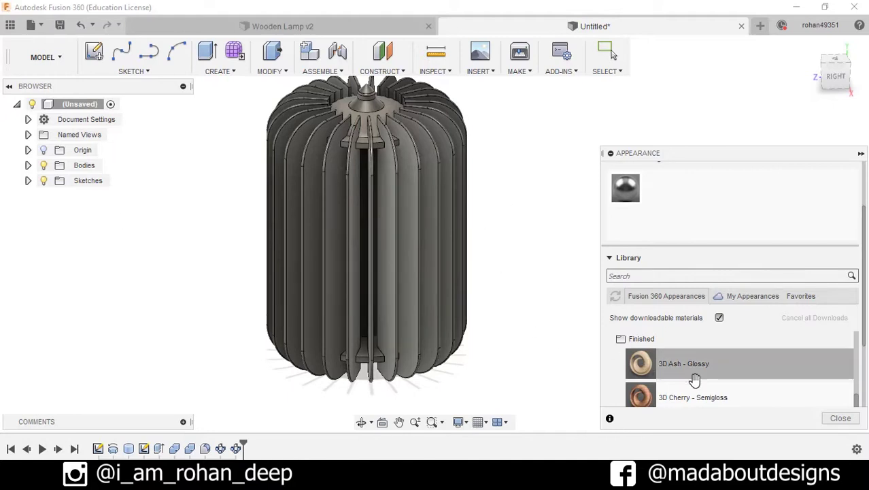
{"action": "left_click_drag", "start_coordinate": [694, 365], "coordinate": [81, 167]}
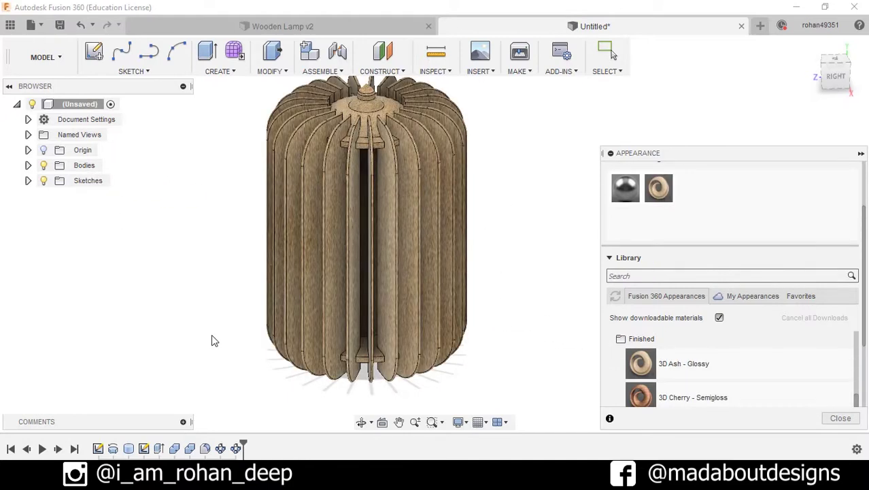
{"action": "middle_click_drag", "start_coordinate": [211, 334], "coordinate": [333, 154], "text": "shift"}
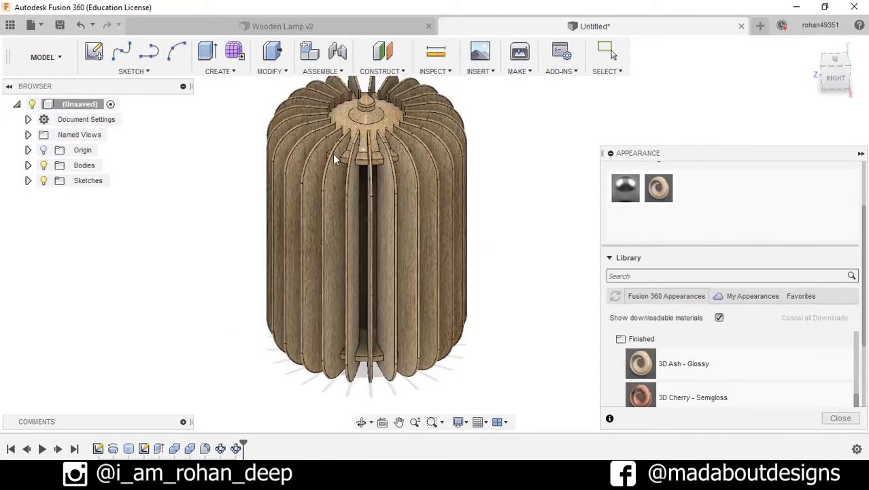
- Apply the 3D Walnut - Glossy wood appearance to the top hub
{"action": "middle_click_drag", "start_coordinate": [440, 277], "coordinate": [394, 347], "text": "shift"}
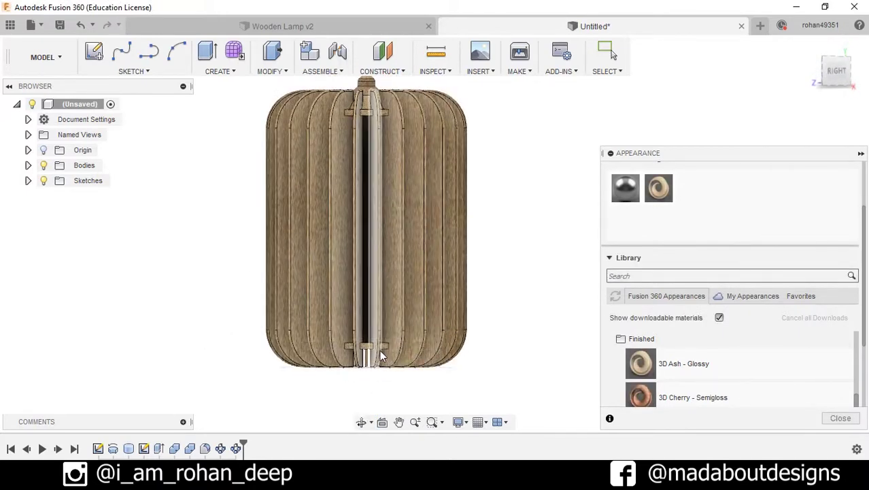
{"action": "scroll", "coordinate": [711, 382], "scroll_direction": "down", "scroll_amount": 2}
{"action": "left_click", "coordinate": [708, 351]}
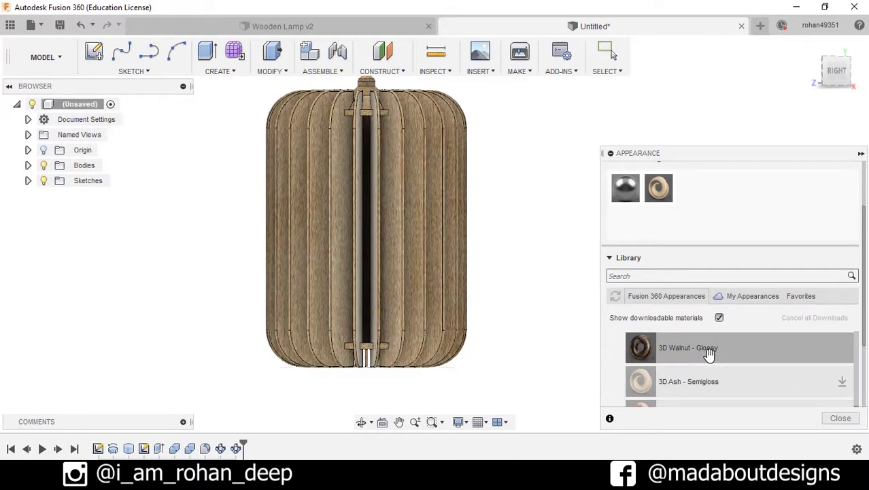
{"action": "left_click_drag", "start_coordinate": [707, 351], "coordinate": [368, 345]}
{"action": "middle_click_drag", "start_coordinate": [568, 265], "coordinate": [582, 296], "text": "shift"}
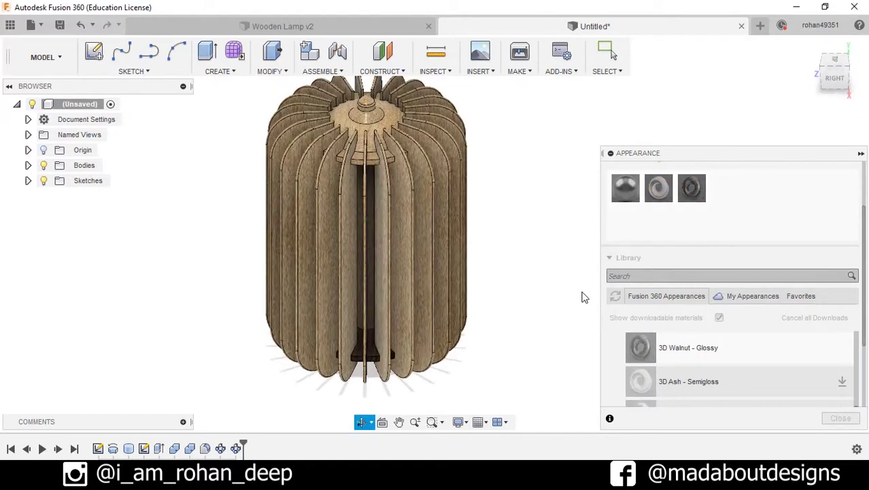
{"action": "left_click_drag", "start_coordinate": [727, 364], "coordinate": [368, 114]}
- Apply the emissive A Type Bulb - Frosted - 1500lm appearance to the centre rod and close the panel
{"action": "scroll", "coordinate": [377, 231], "scroll_direction": "up", "scroll_amount": 3}
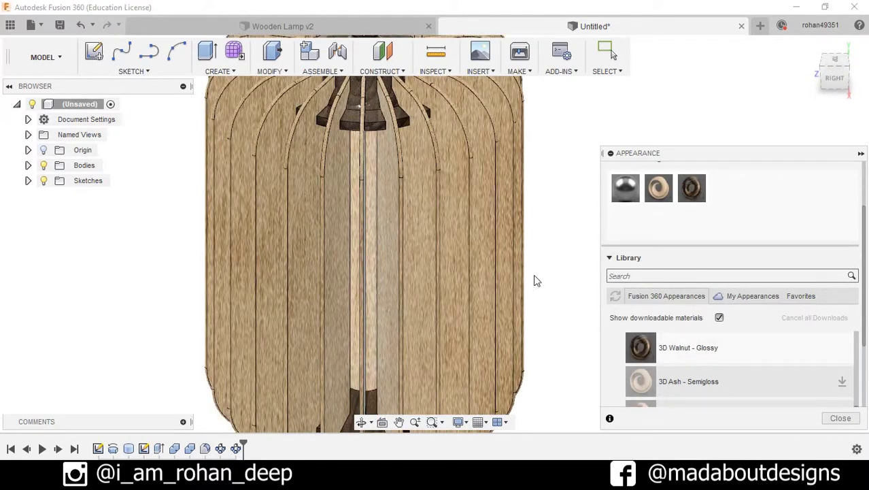
{"action": "scroll", "coordinate": [694, 376], "scroll_direction": "up", "scroll_amount": 3}
{"action": "scroll", "coordinate": [683, 380], "scroll_direction": "down", "scroll_amount": 1}
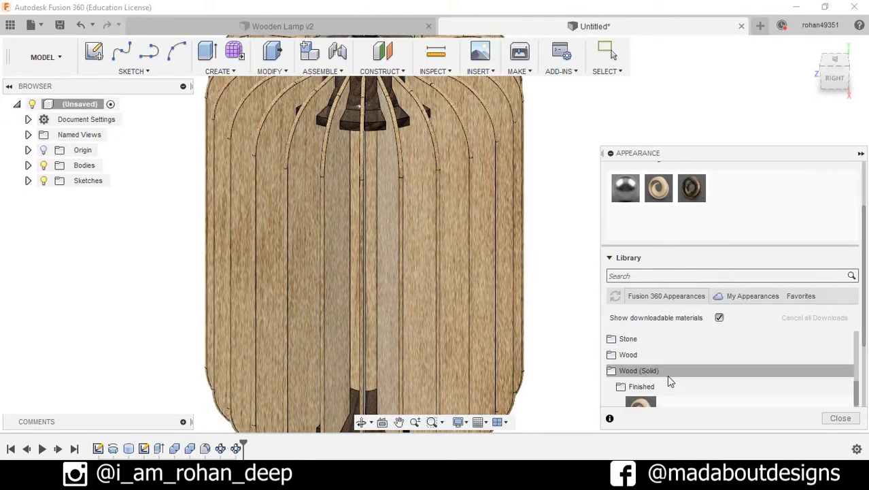
{"action": "scroll", "coordinate": [670, 376], "scroll_direction": "up", "scroll_amount": 3}
{"action": "scroll", "coordinate": [668, 372], "scroll_direction": "up", "scroll_amount": 2}
{"action": "scroll", "coordinate": [669, 371], "scroll_direction": "down", "scroll_amount": 2}
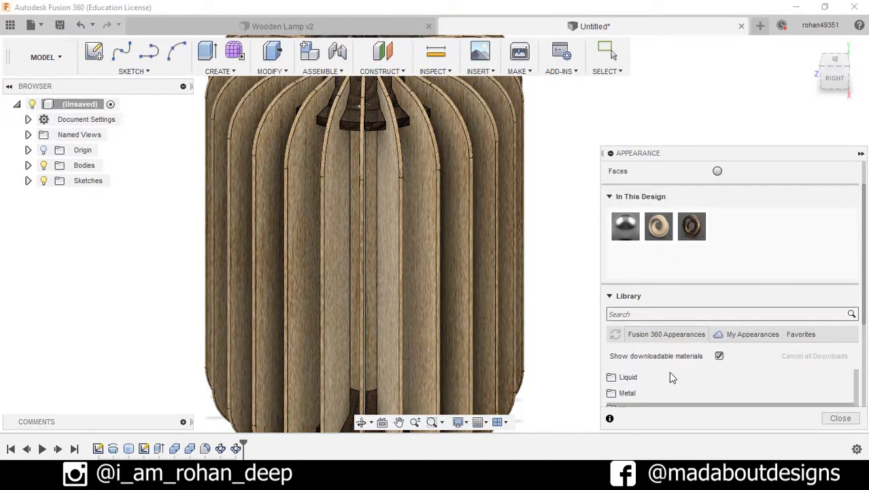
{"action": "scroll", "coordinate": [666, 386], "scroll_direction": "down", "scroll_amount": 2}
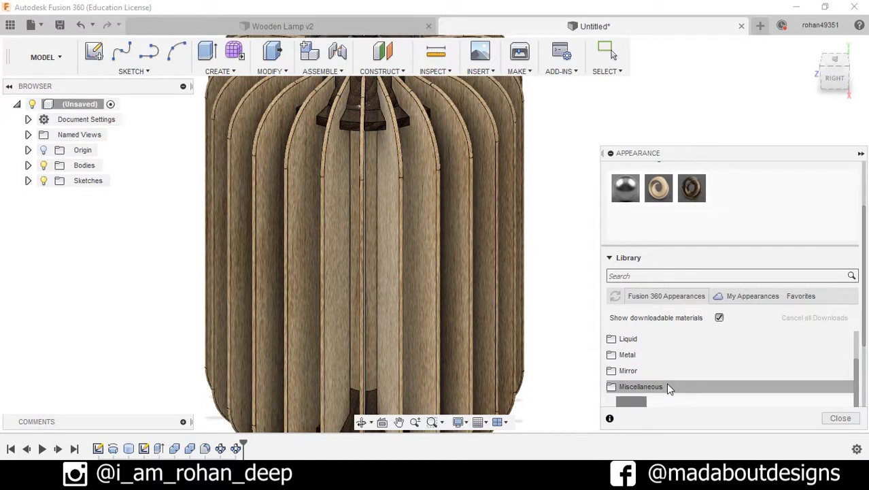
{"action": "scroll", "coordinate": [680, 382], "scroll_direction": "up", "scroll_amount": 3}
{"action": "left_click", "coordinate": [686, 355]}
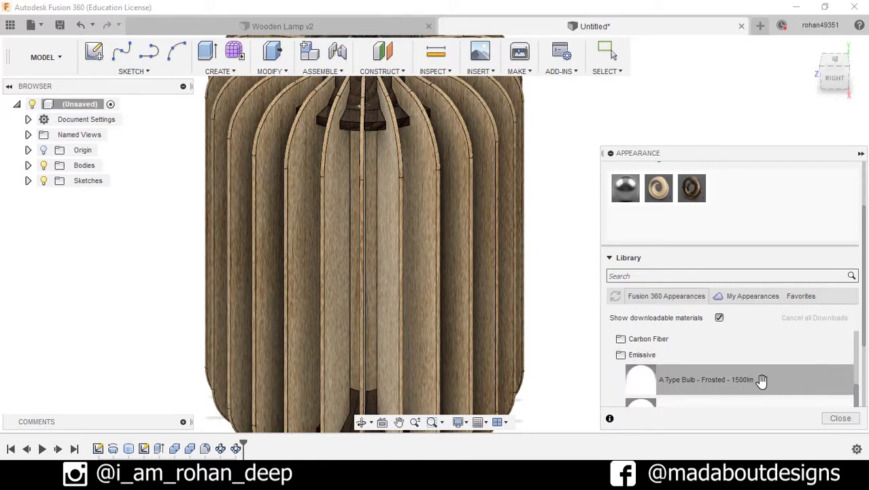
{"action": "left_click_drag", "start_coordinate": [763, 379], "coordinate": [356, 259]}
{"action": "scroll", "coordinate": [535, 269], "scroll_direction": "down", "scroll_amount": 5}
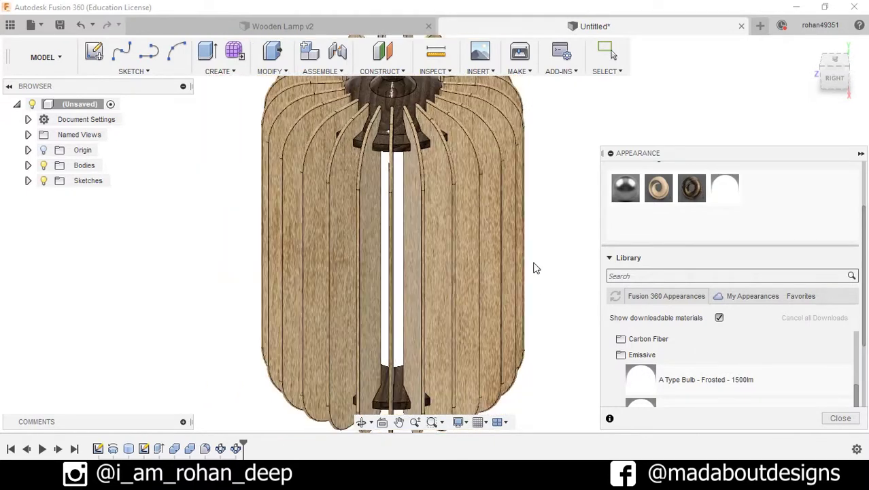
{"action": "key", "text": "Escape"}
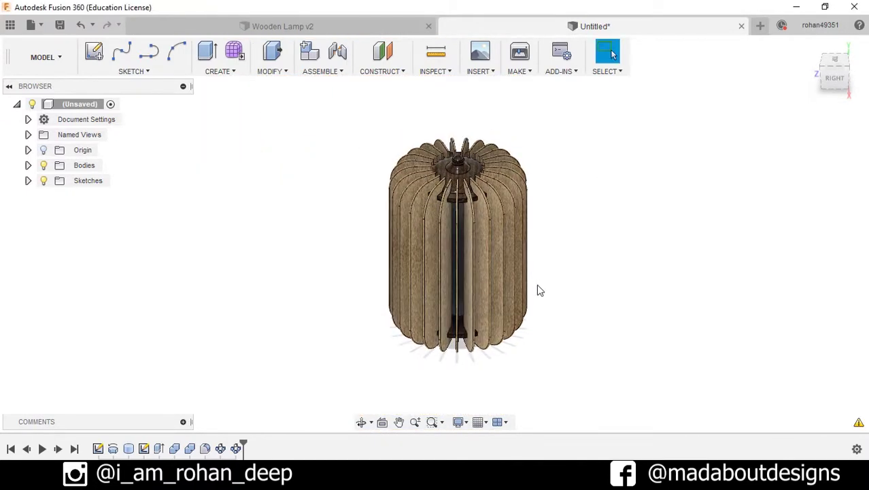
- Switch to the Render workspace and set the scene environment brightness to 350
{"action": "left_click", "coordinate": [58, 61]}
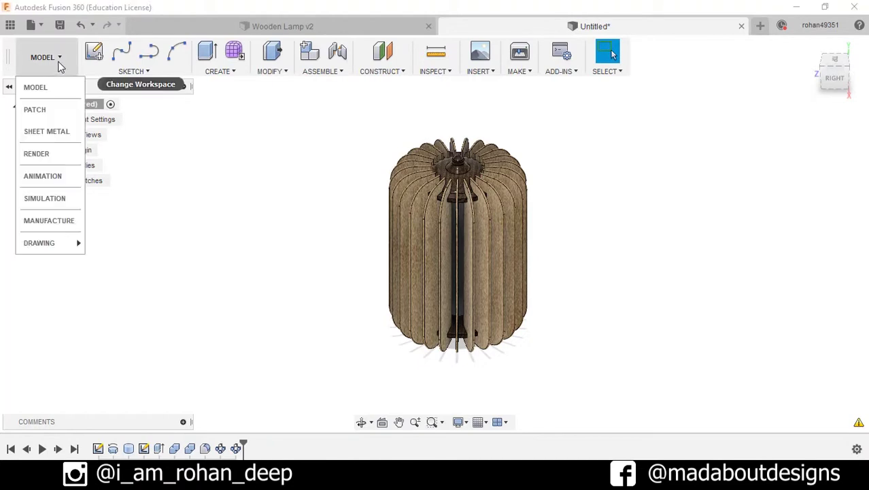
{"action": "left_click", "coordinate": [60, 154]}
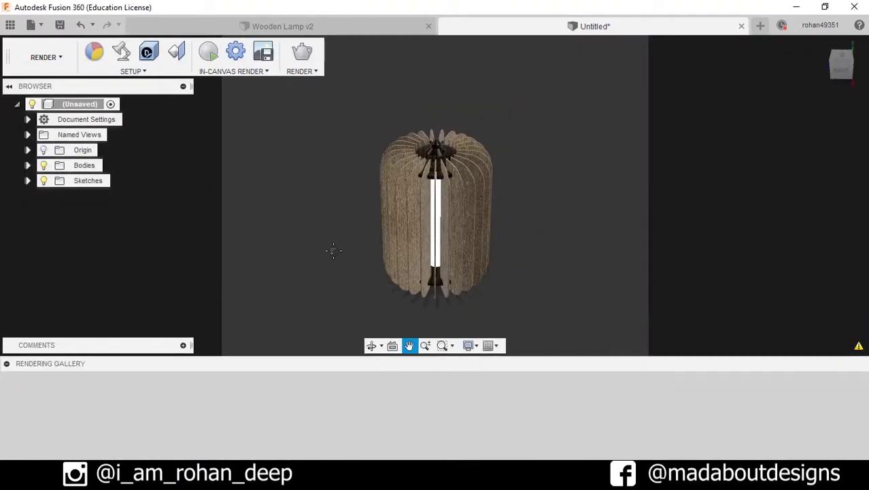
{"action": "left_click", "coordinate": [120, 54]}
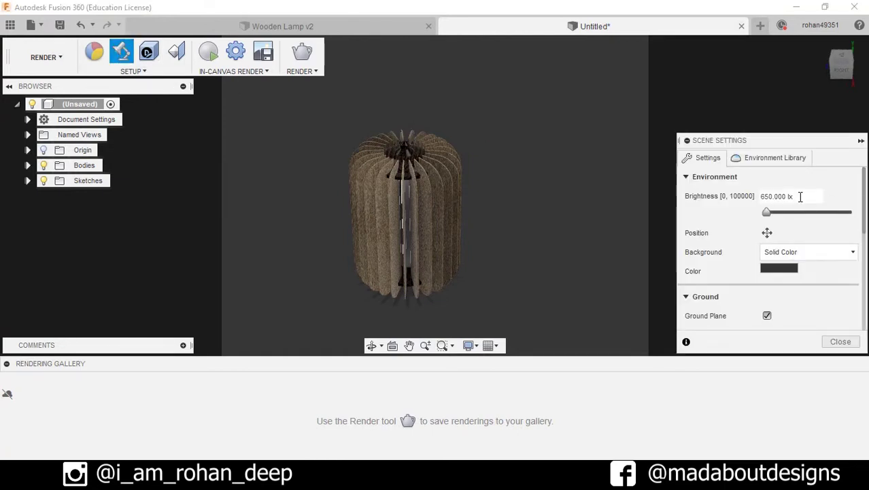
{"action": "left_click_drag", "start_coordinate": [803, 196], "coordinate": [687, 195]}
{"action": "type", "text": "3"}
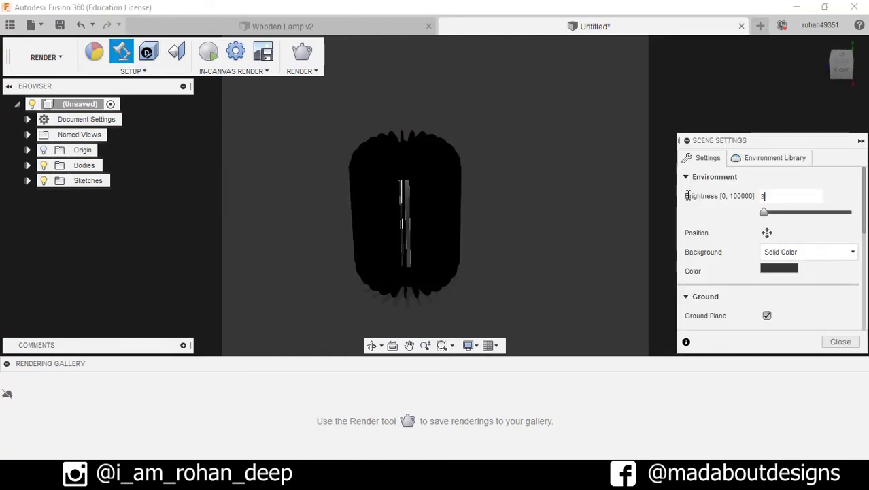
{"action": "type", "text": "50"}
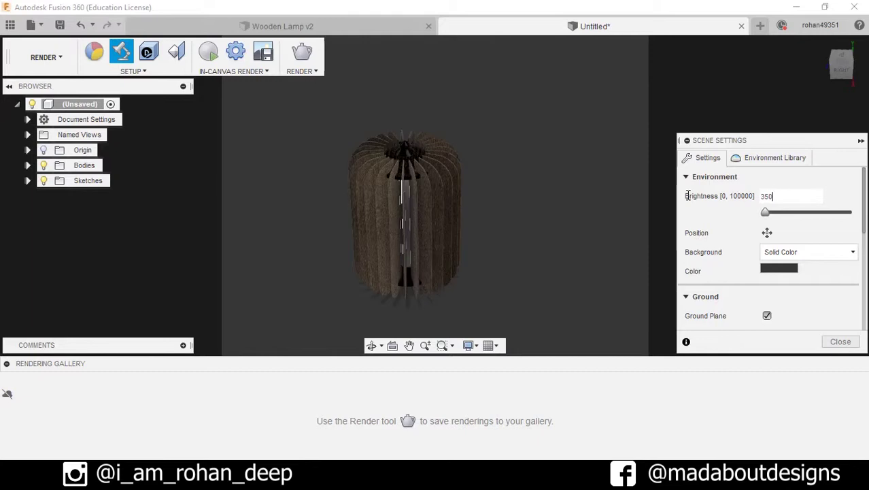
- Lighten the dark solid-colour background grey slightly
{"action": "left_click", "coordinate": [796, 270]}
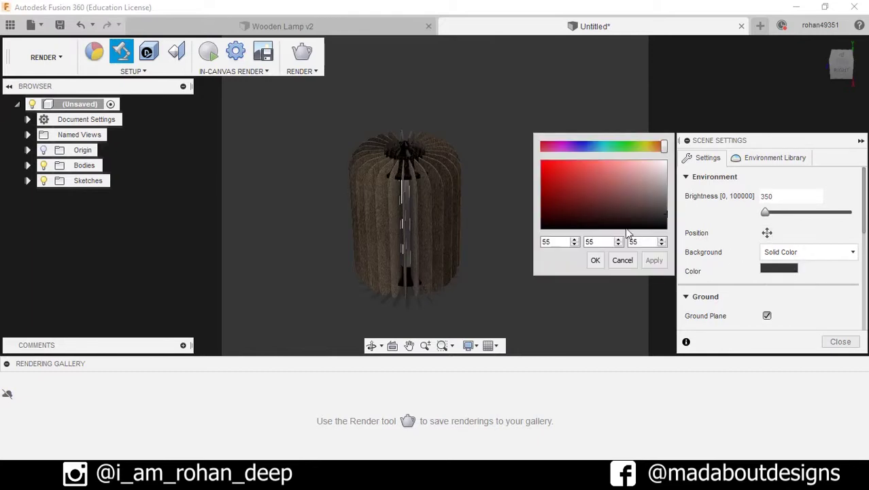
{"action": "left_click", "coordinate": [664, 213]}
{"action": "left_click", "coordinate": [595, 260]}
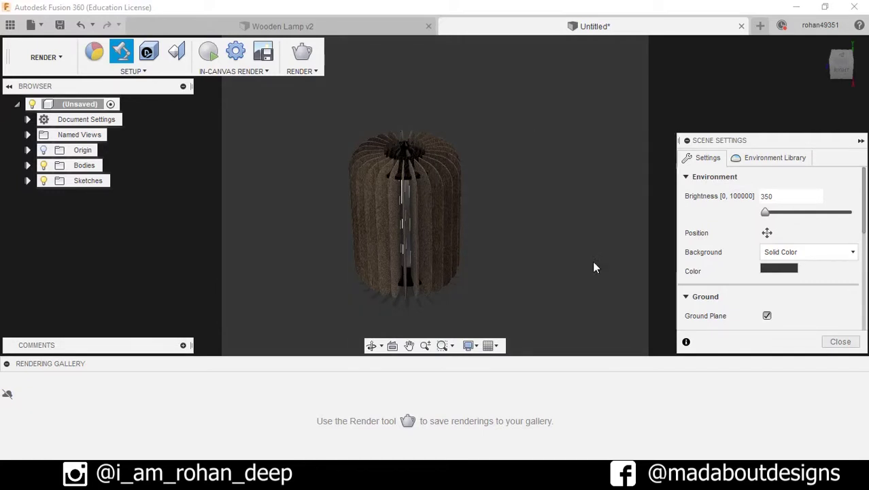
- Set the camera focal length to 95 mm and close Scene Settings
{"action": "scroll", "coordinate": [796, 293], "scroll_direction": "down", "scroll_amount": 4}
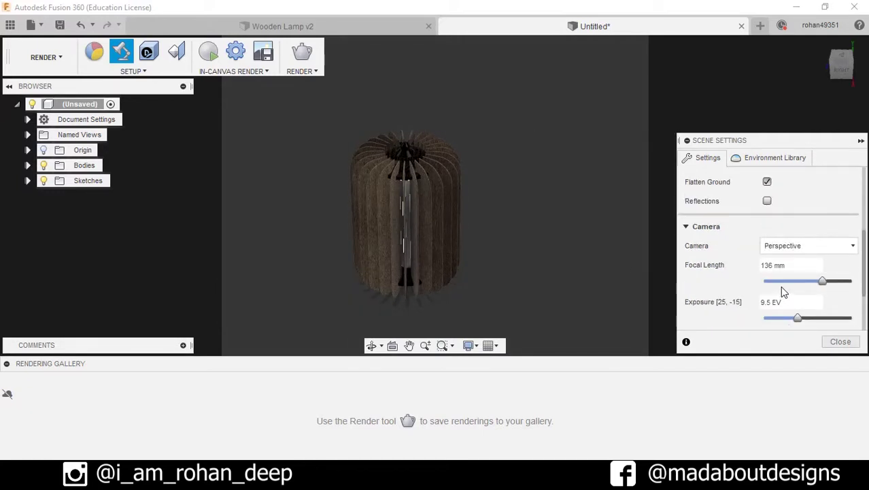
{"action": "left_click_drag", "start_coordinate": [823, 282], "coordinate": [817, 282]}
{"action": "left_click", "coordinate": [792, 267]}
{"action": "type", "text": "95"}
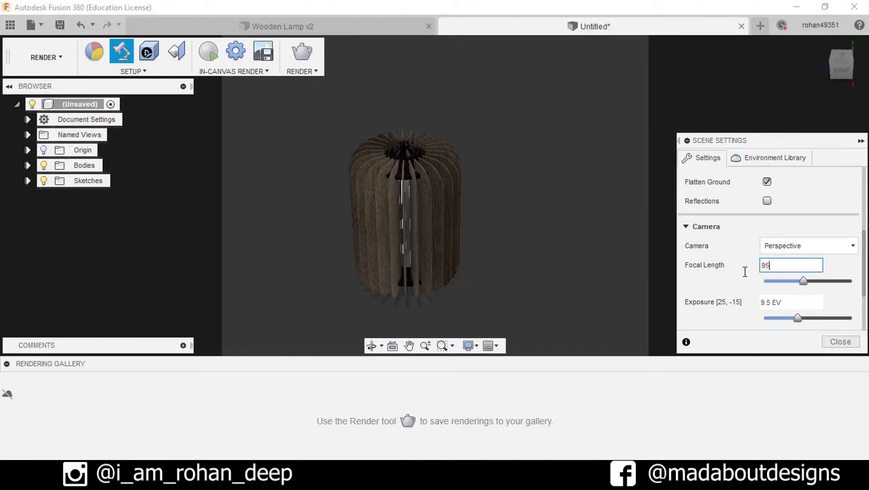
{"action": "left_click", "coordinate": [826, 341]}
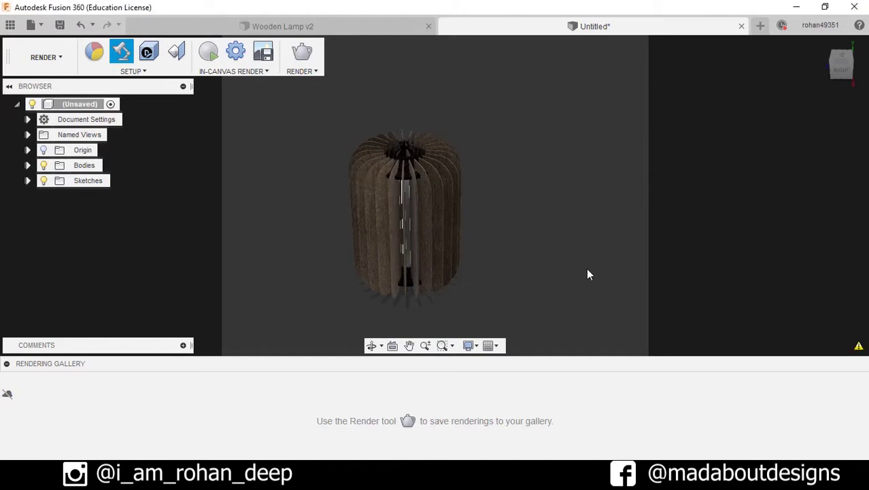
{"action": "middle_click_drag", "start_coordinate": [561, 237], "coordinate": [532, 248]}
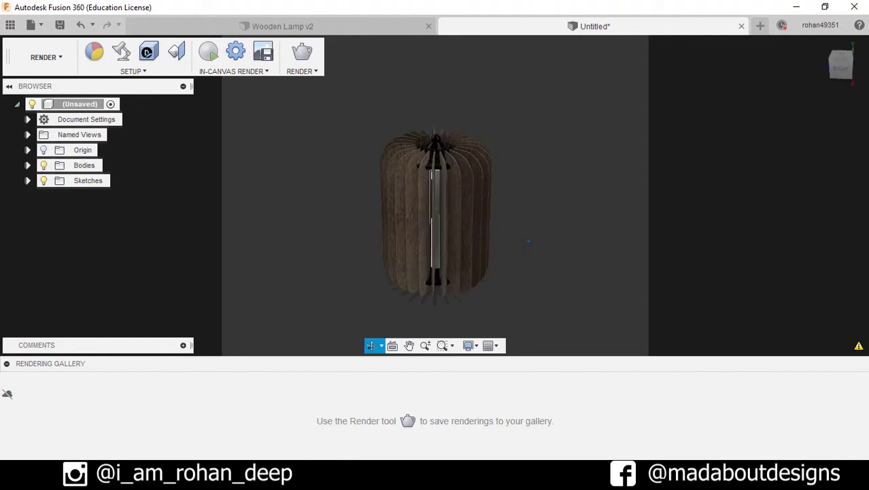
- Start an In-Canvas Render of the wooden lamp in the viewport
{"action": "left_click", "coordinate": [209, 53]}
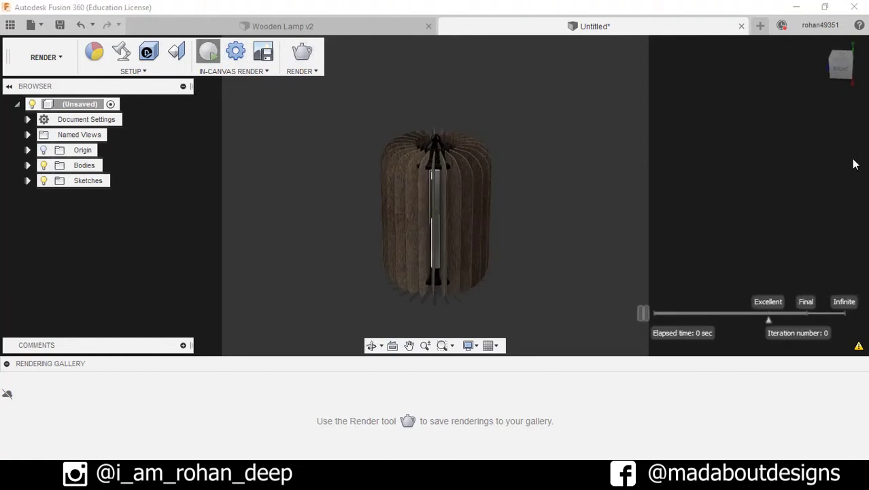